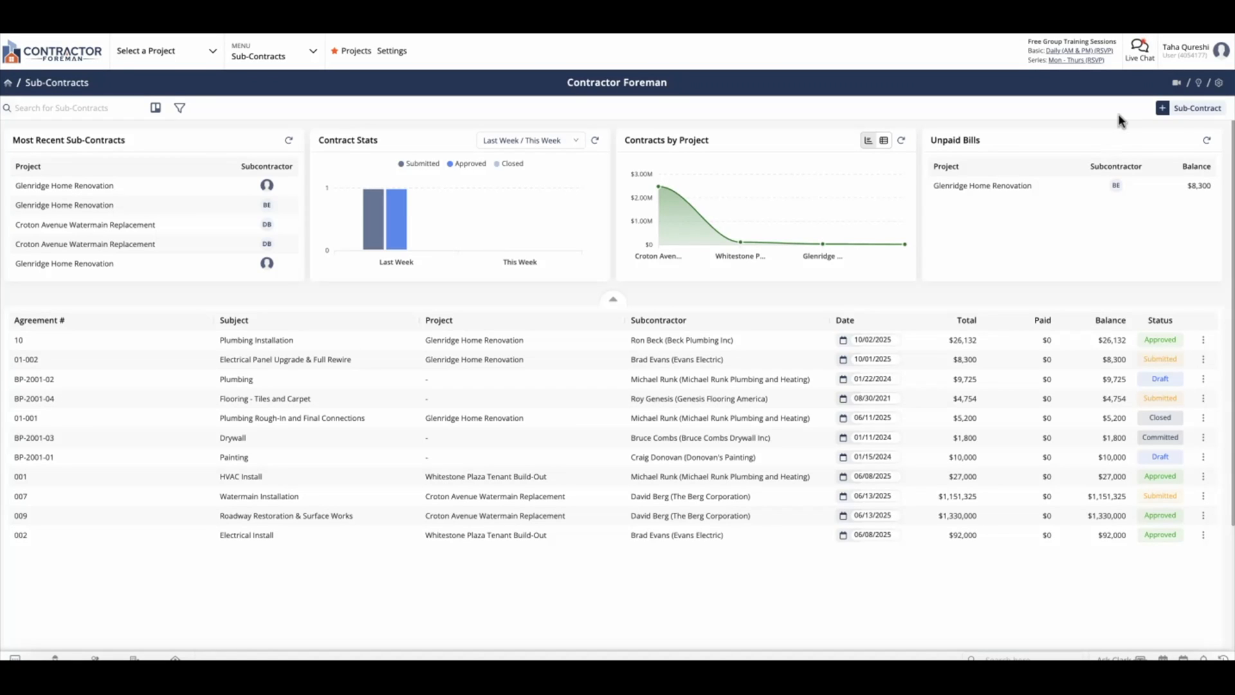
Start a new sub-contract for the Glenridge Home Renovation project with subject Plumbing Installation and agreement number 12.
left_click(1199, 115)
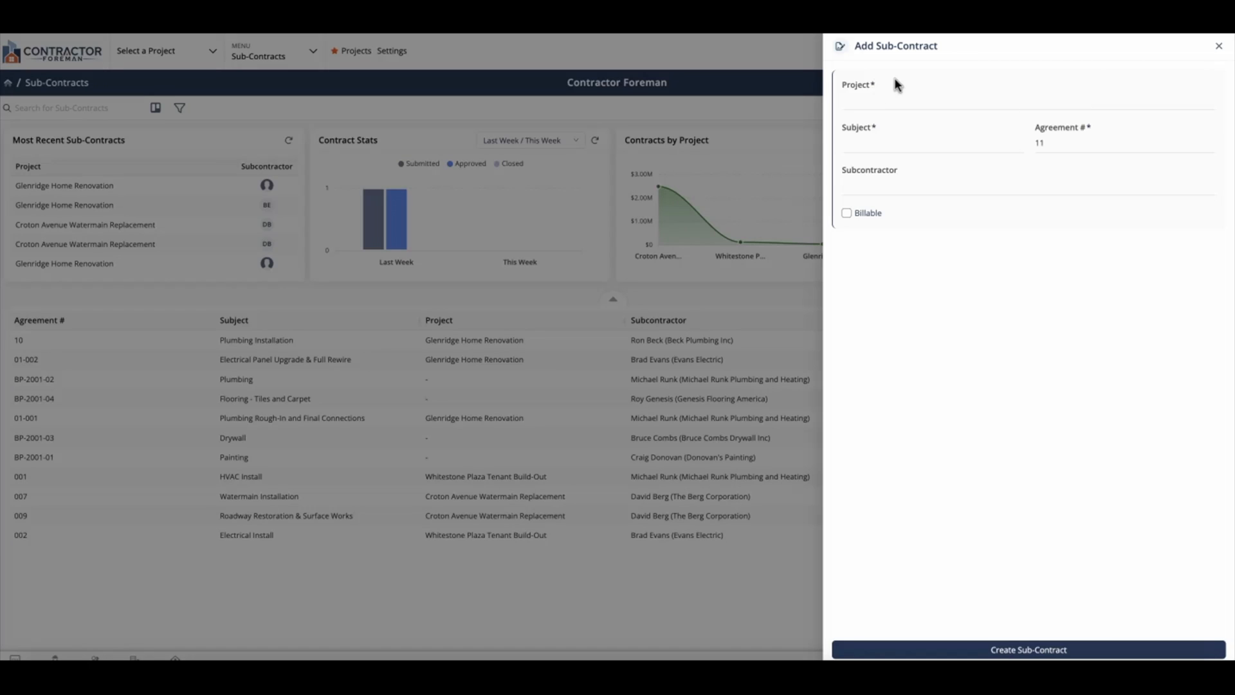
left_click(916, 100)
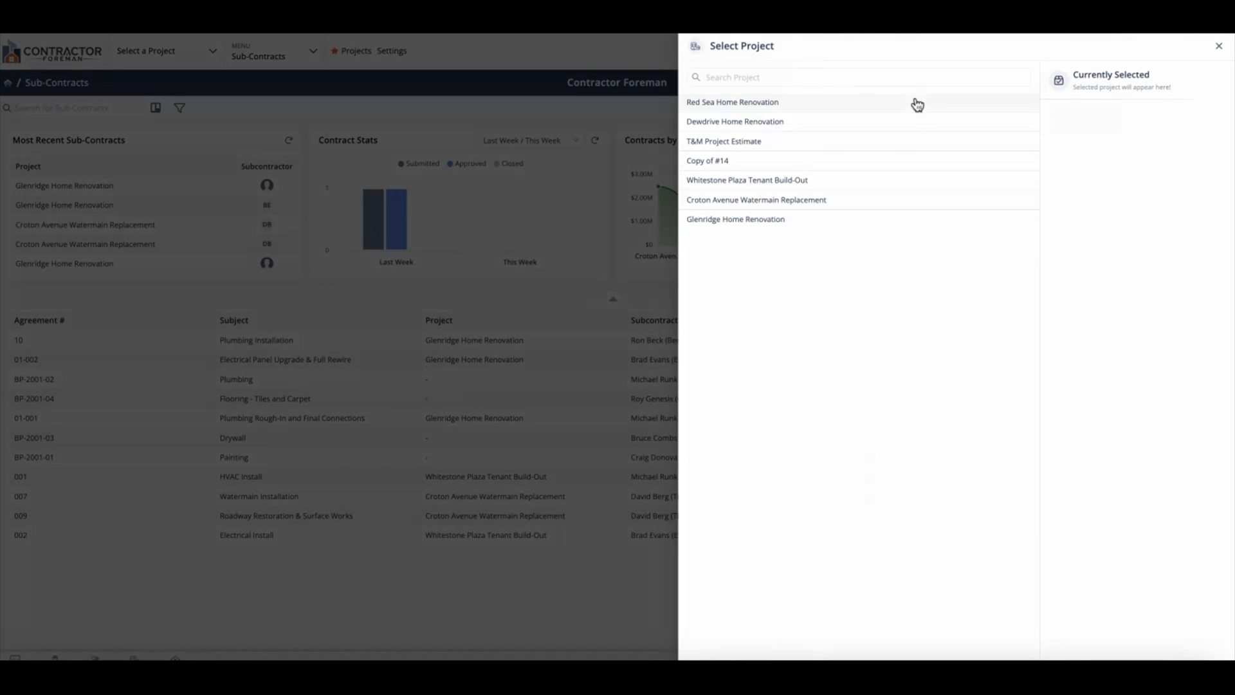
left_click(847, 220)
left_click(890, 138)
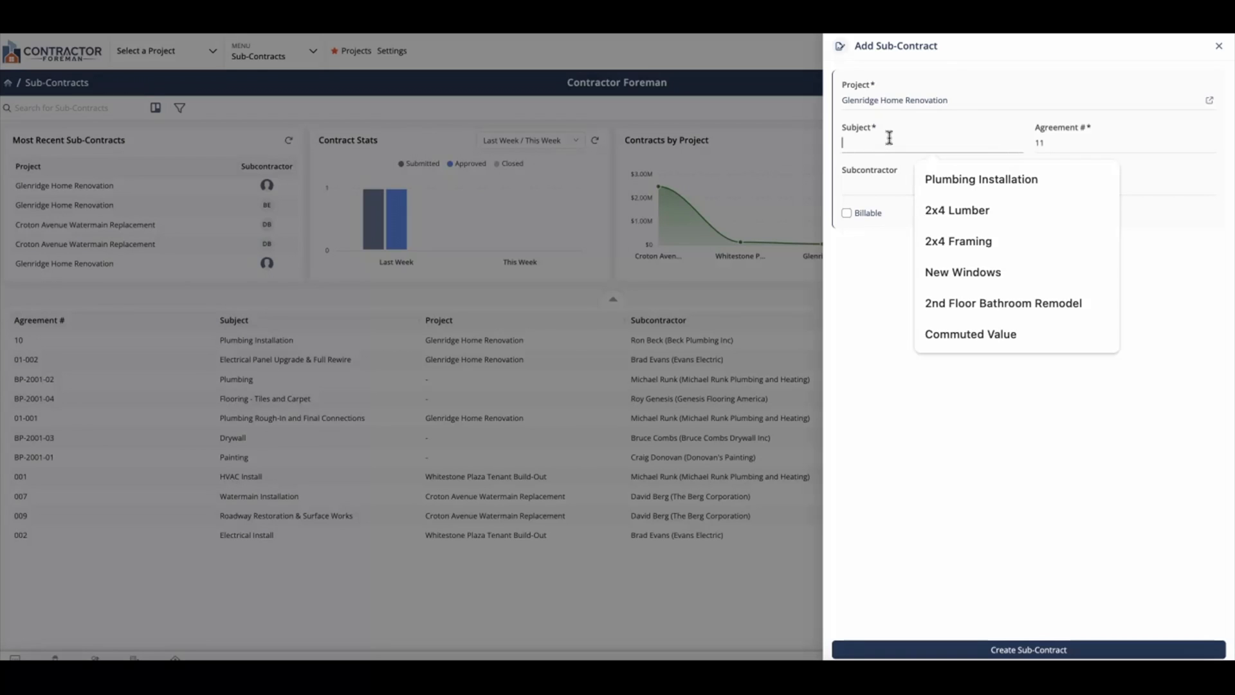
left_click(974, 176)
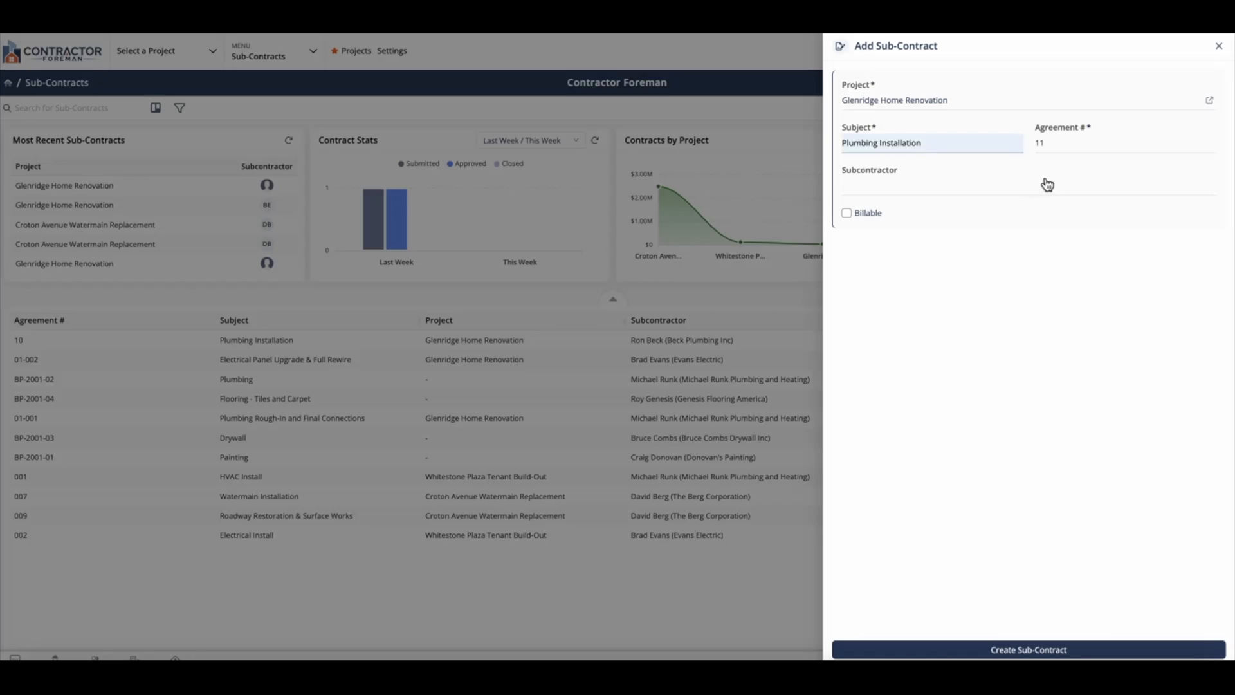
left_click(1070, 148)
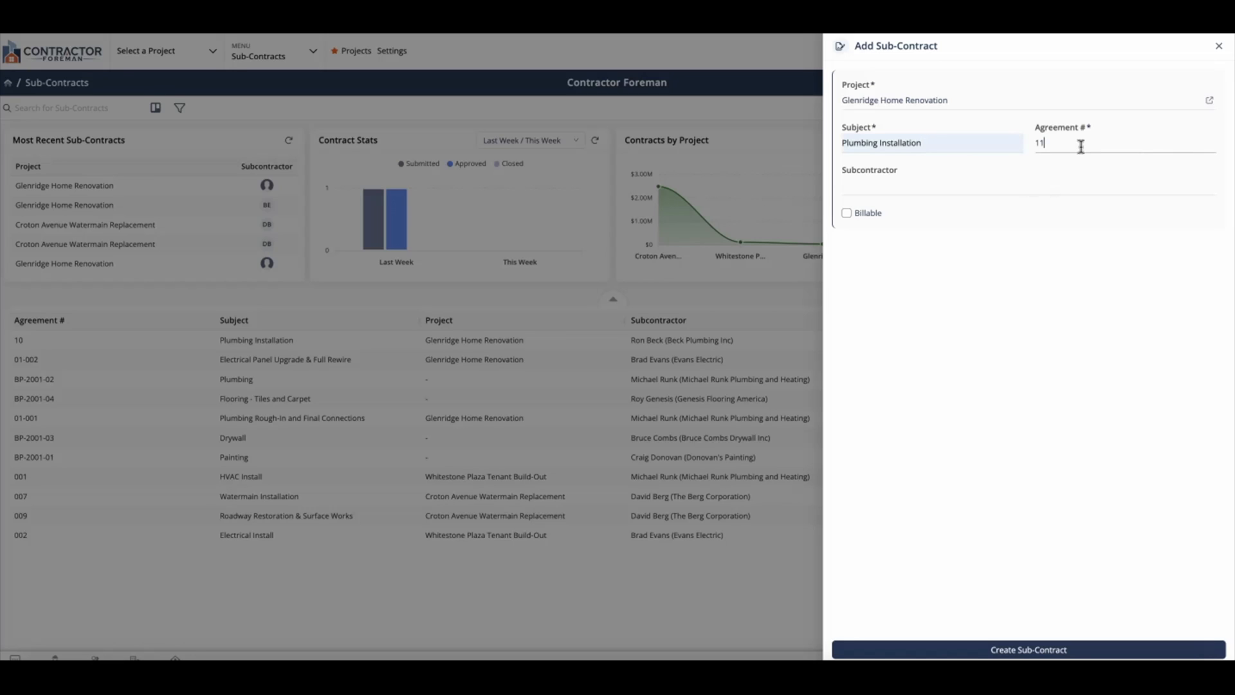
Assign the Beck Plumbing Inc contact as subcontractor, keep the agreement non-billable, and create the sub-contract.
left_click(1042, 182)
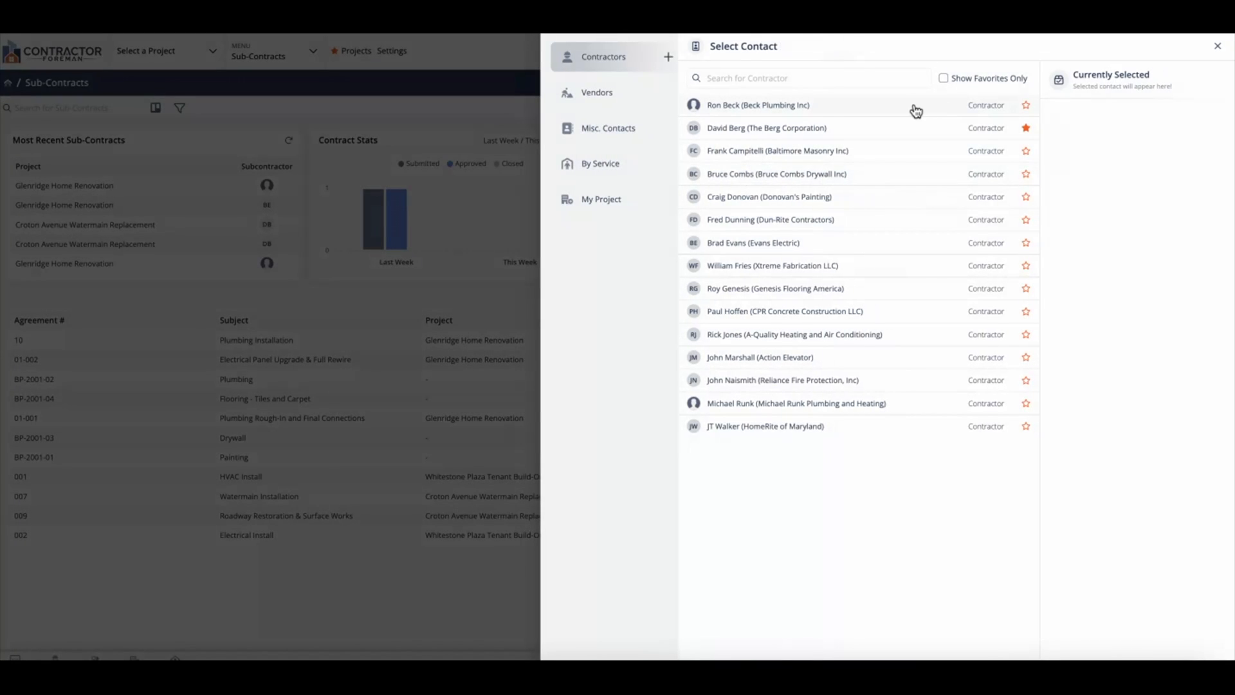
left_click(914, 108)
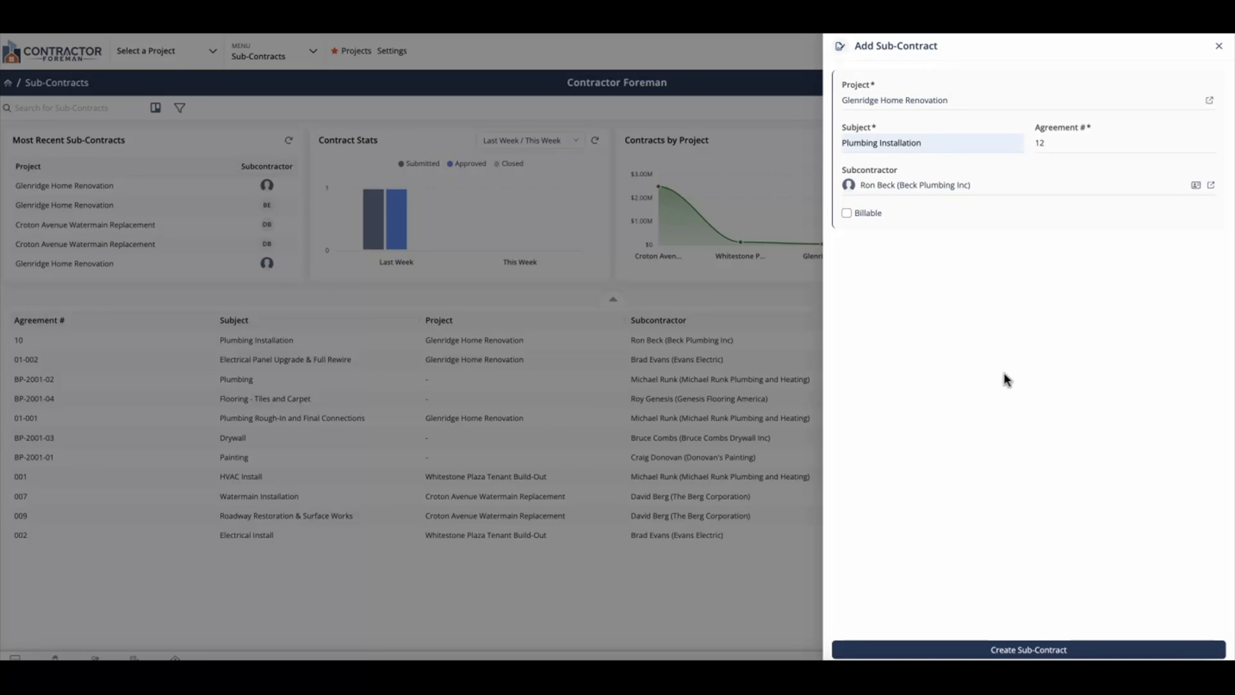
left_click(875, 215)
left_click(873, 215)
left_click(951, 651)
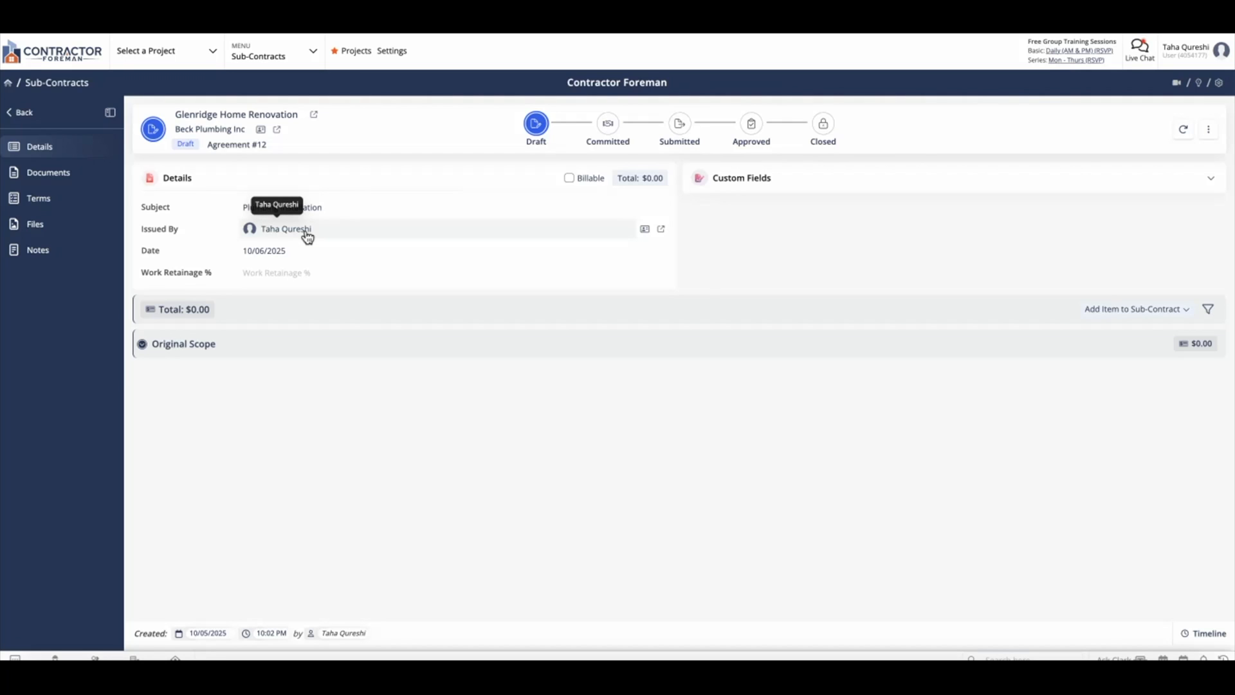
Set the sub-contract's work retainage to 10%.
left_click(294, 271)
left_click(287, 388)
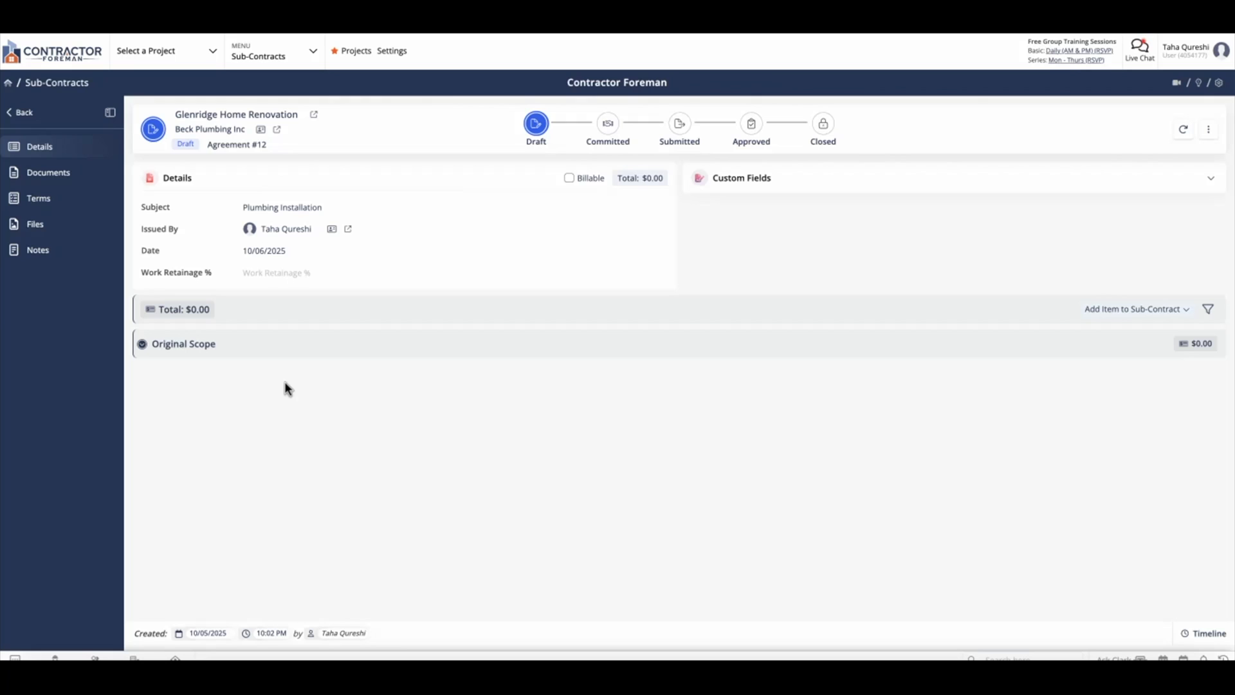
left_click(288, 273)
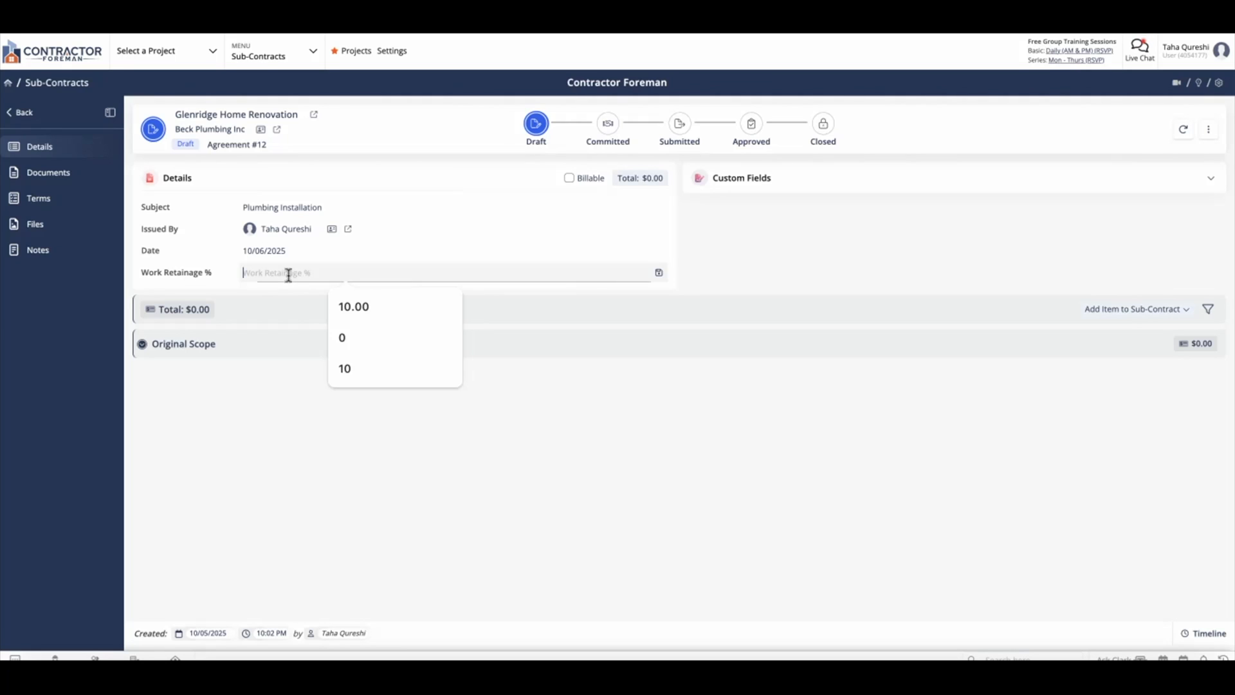
type("10")
left_click(266, 421)
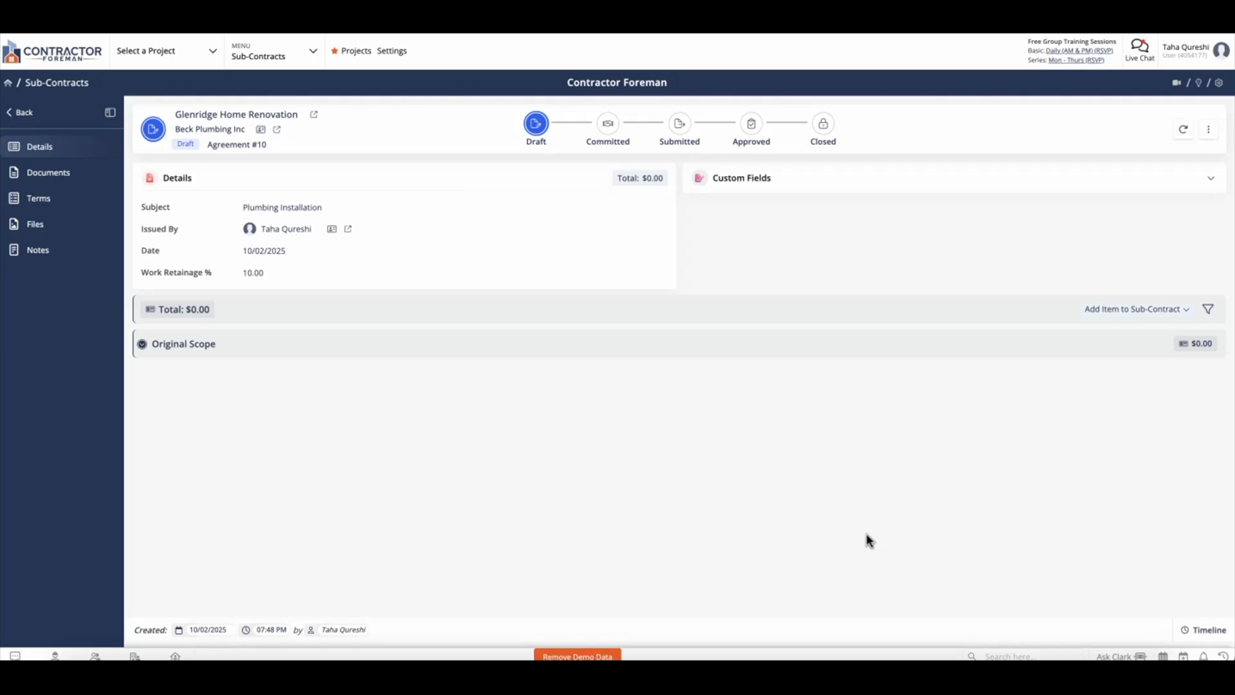
Search the cost items database materials for "plumb" and import Kitchen Plumbing Faucets into the sub-contract.
left_click(1097, 308)
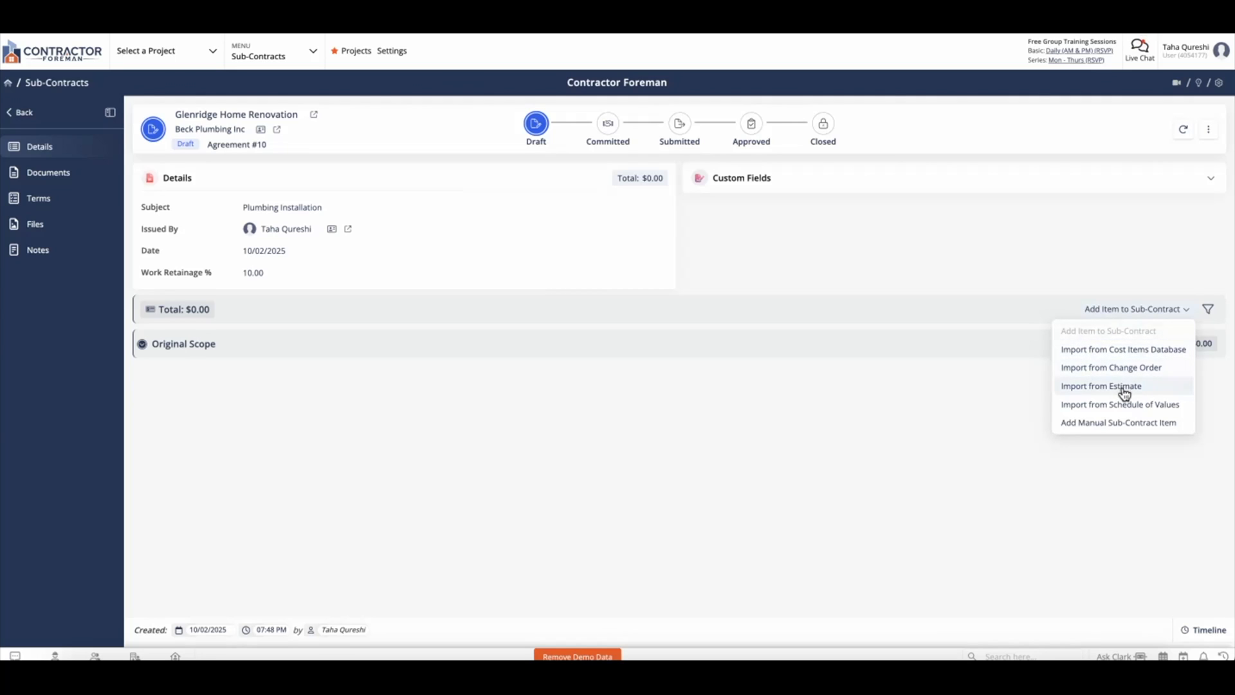
left_click(1123, 352)
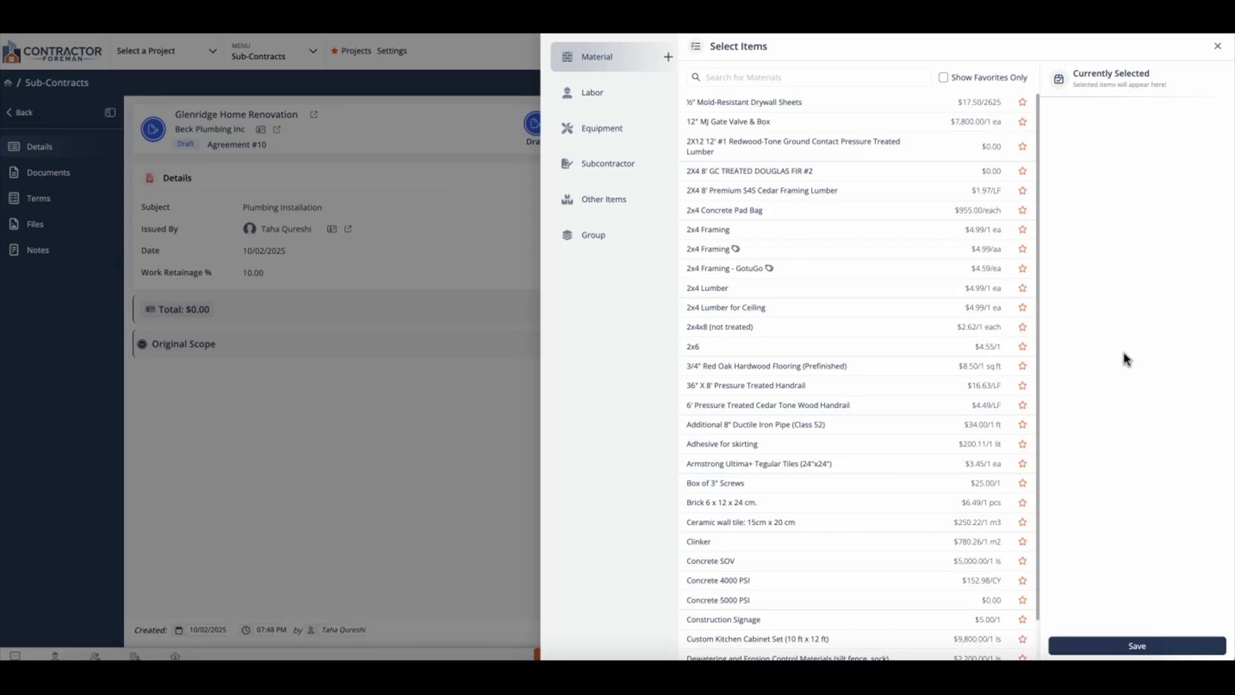
left_click(807, 77)
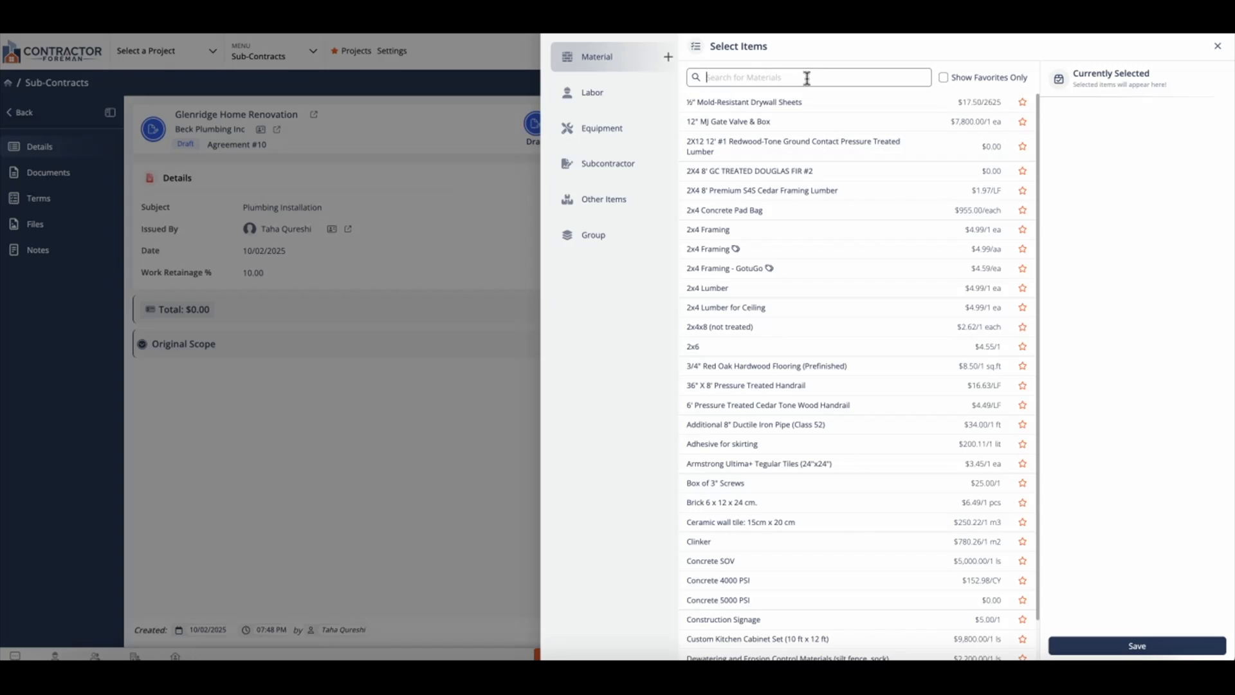
type("sink")
key("BackSpace")
key("BackSpace")
key("BackSpace")
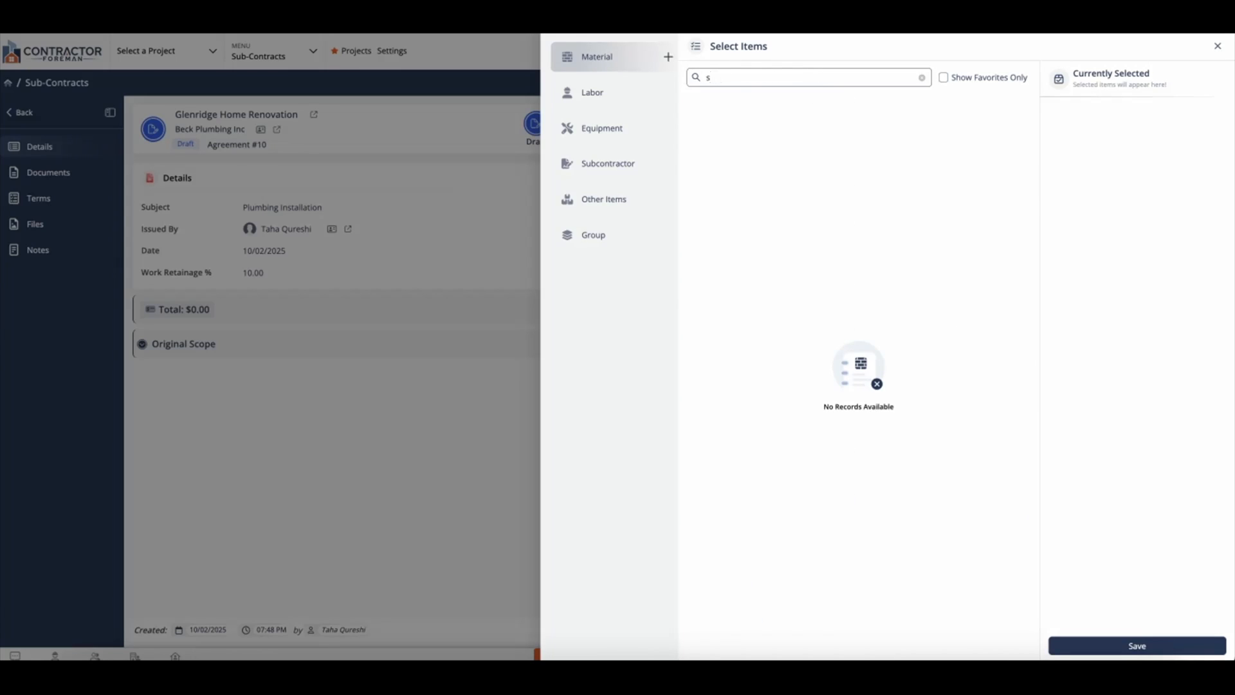
key("BackSpace")
type("plumb")
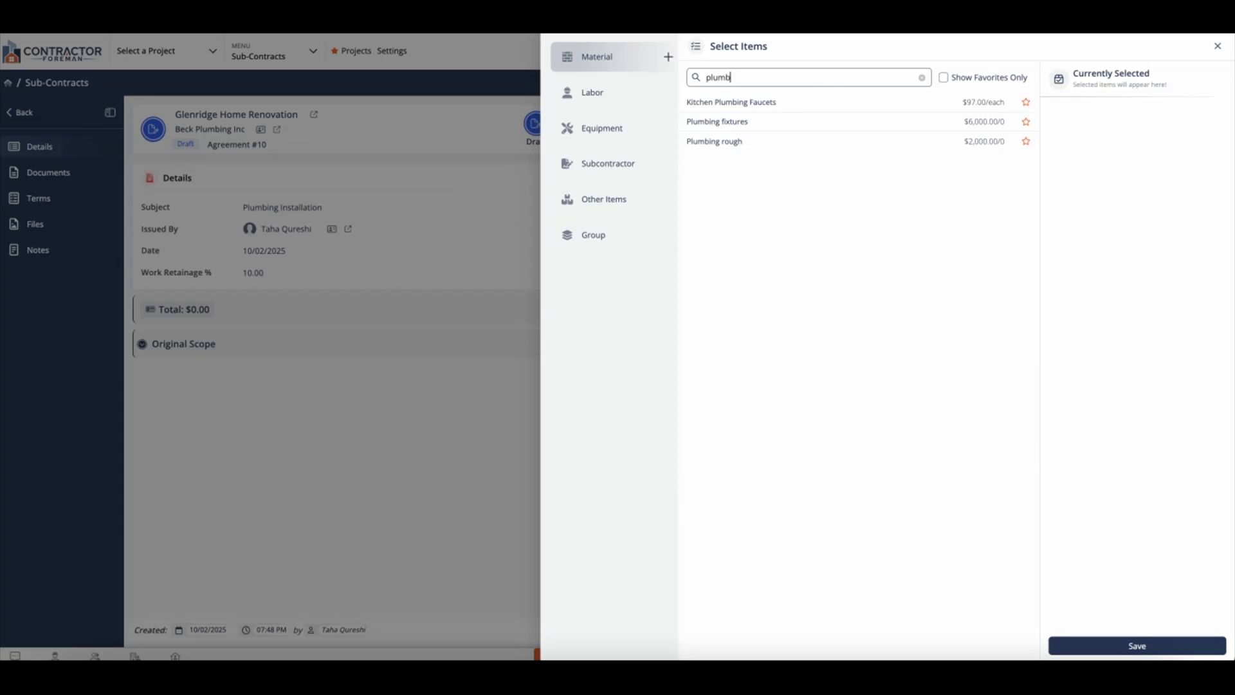
left_click(813, 105)
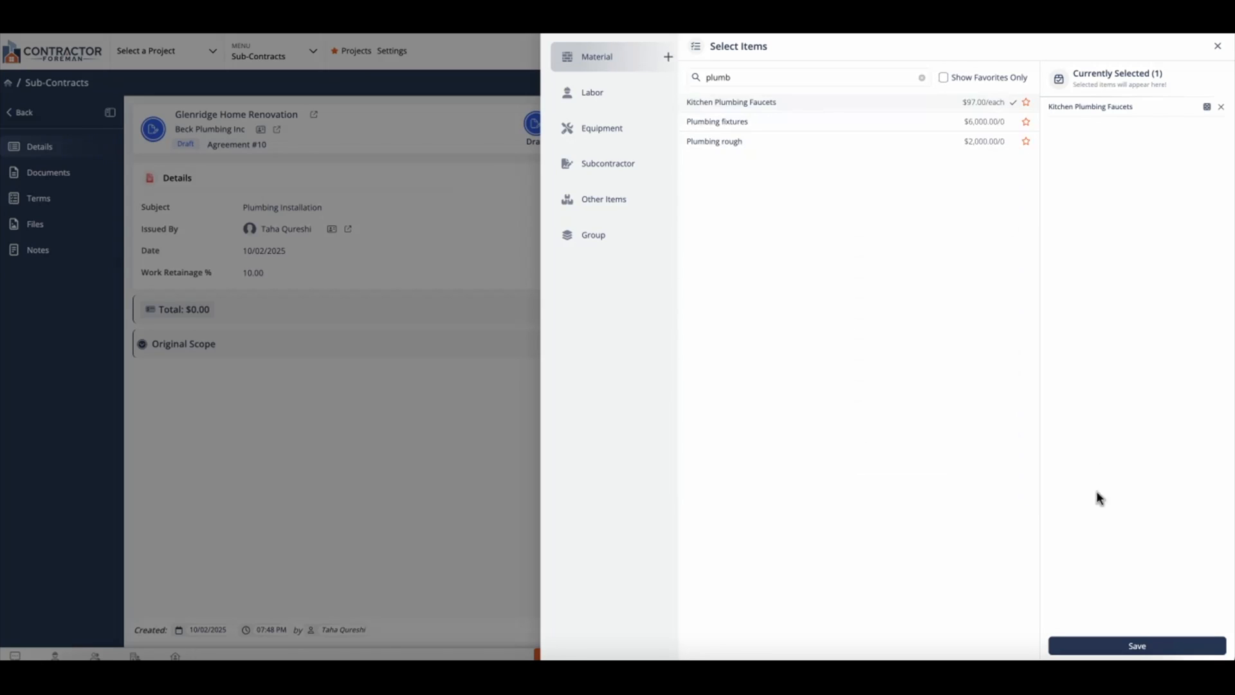
left_click(1117, 645)
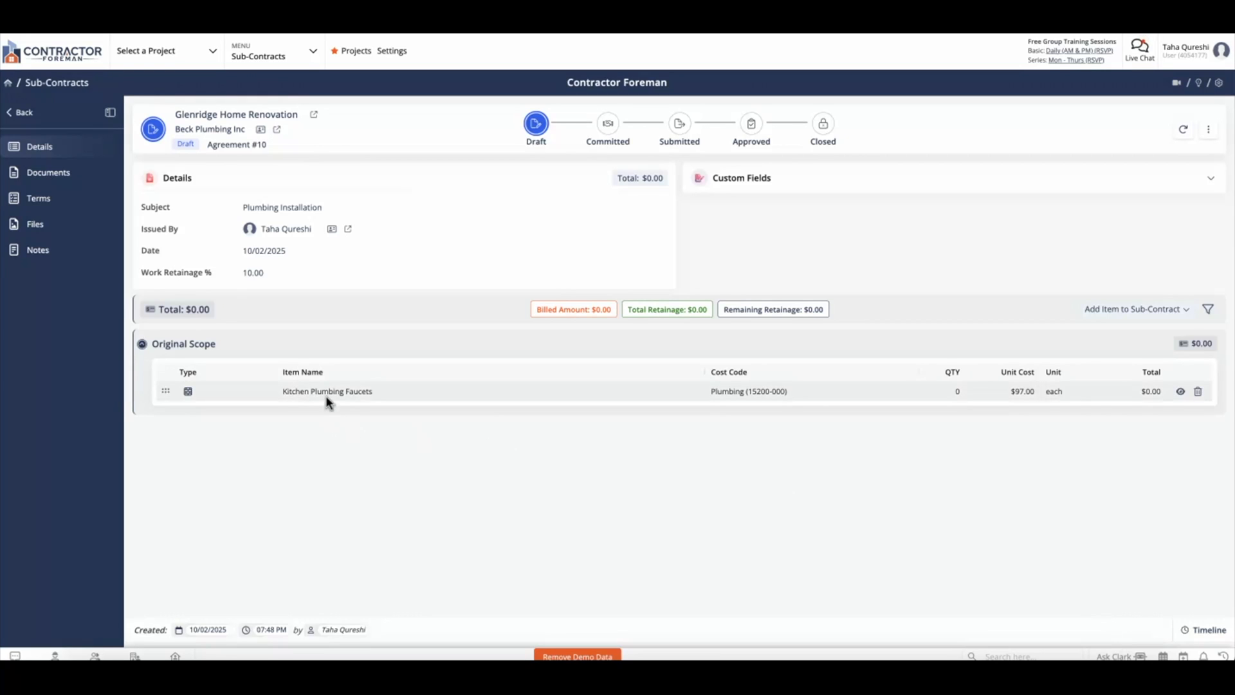
Set the quantity of the Kitchen Plumbing Faucets item to 6.
left_click(957, 391)
type("6")
left_click(956, 462)
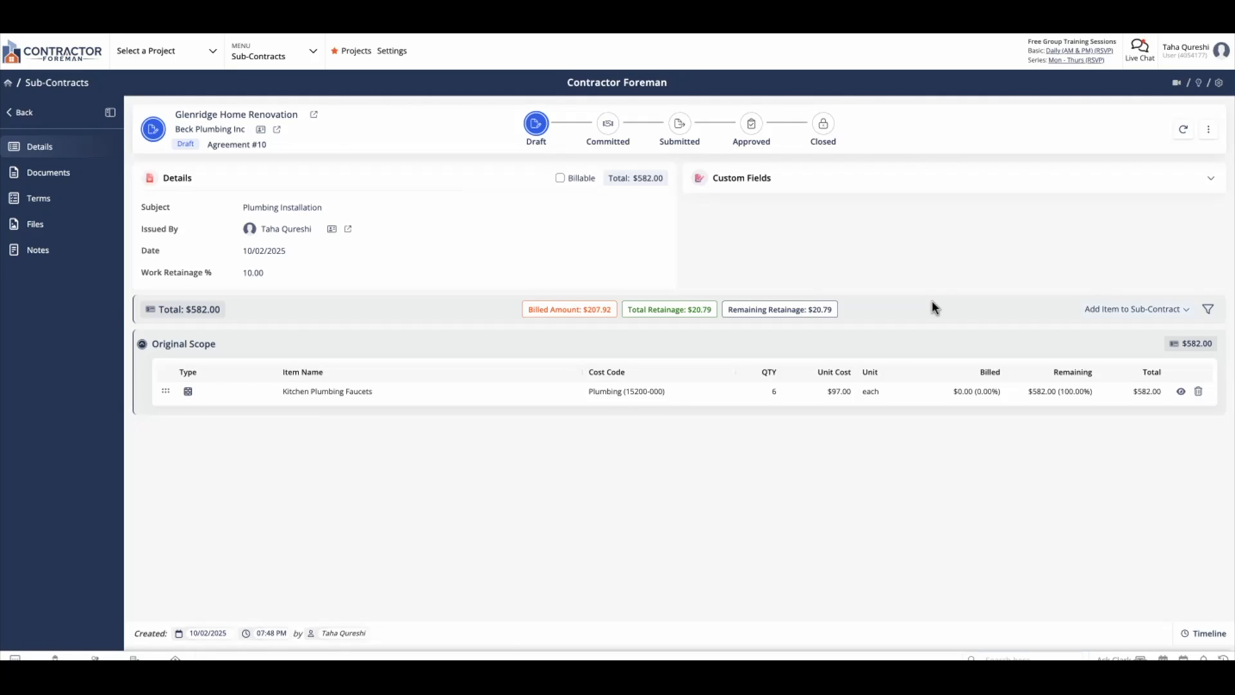
Import the 2nd Floor Bathroom Remodel item from change order 235239 into the sub-contract.
left_click(1099, 311)
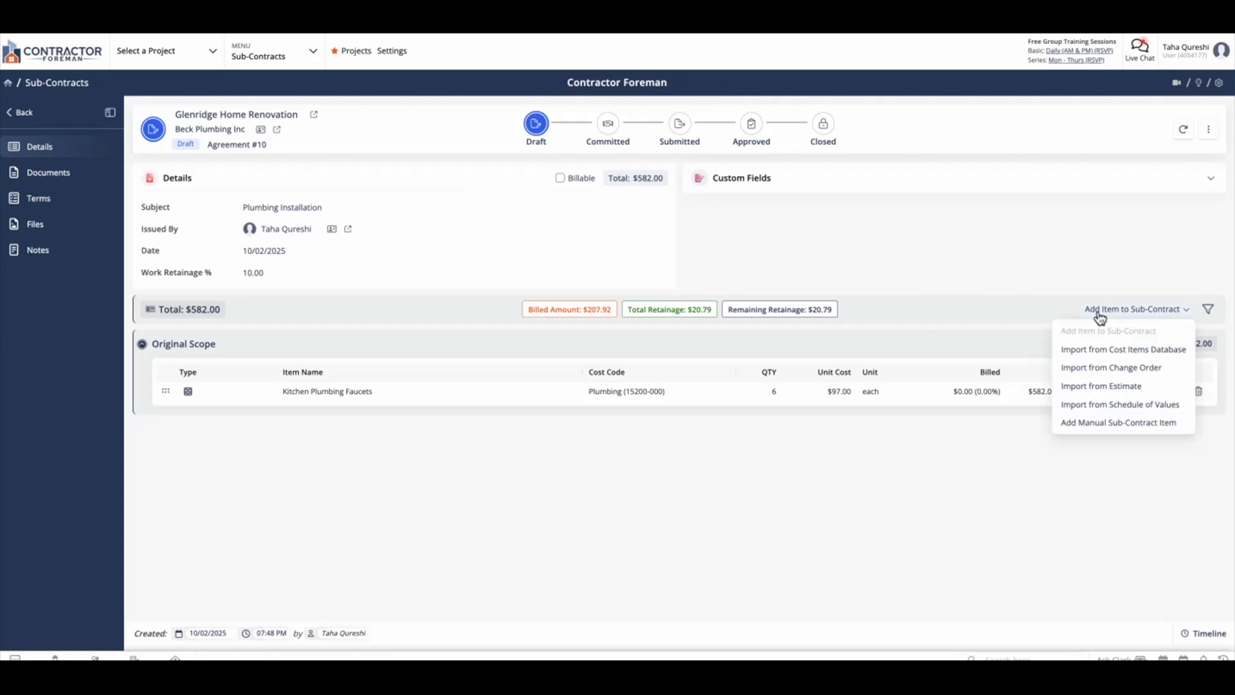
left_click(1108, 368)
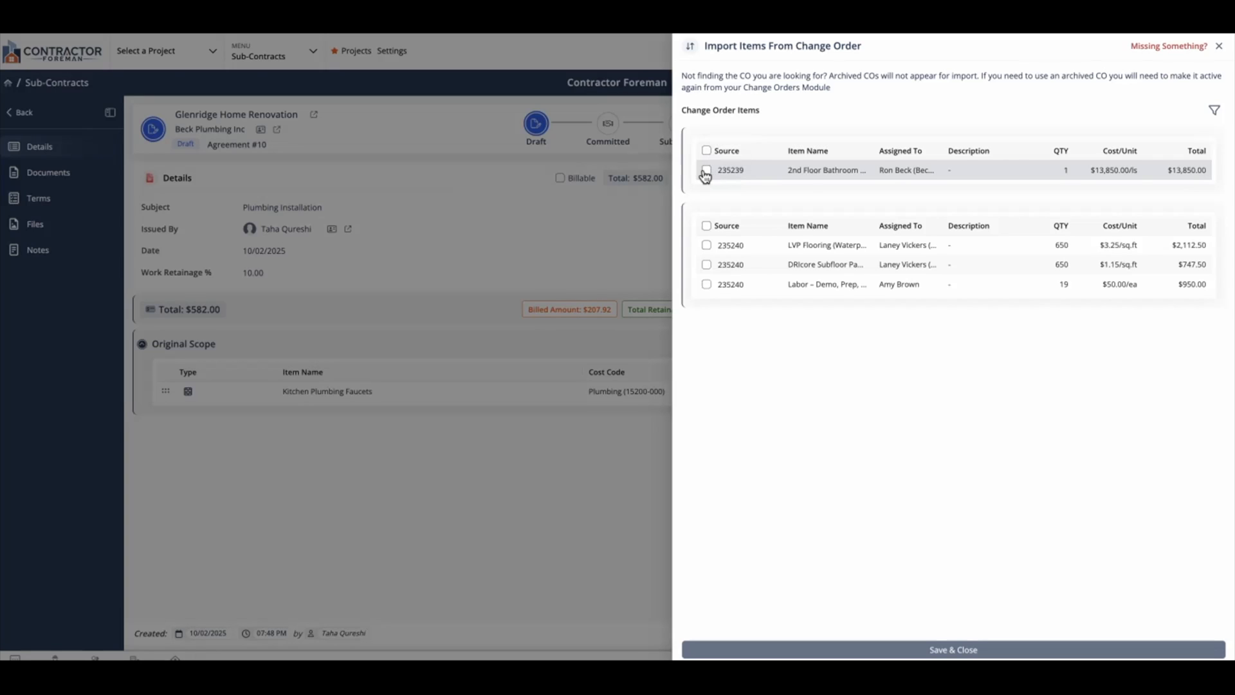
left_click(706, 171)
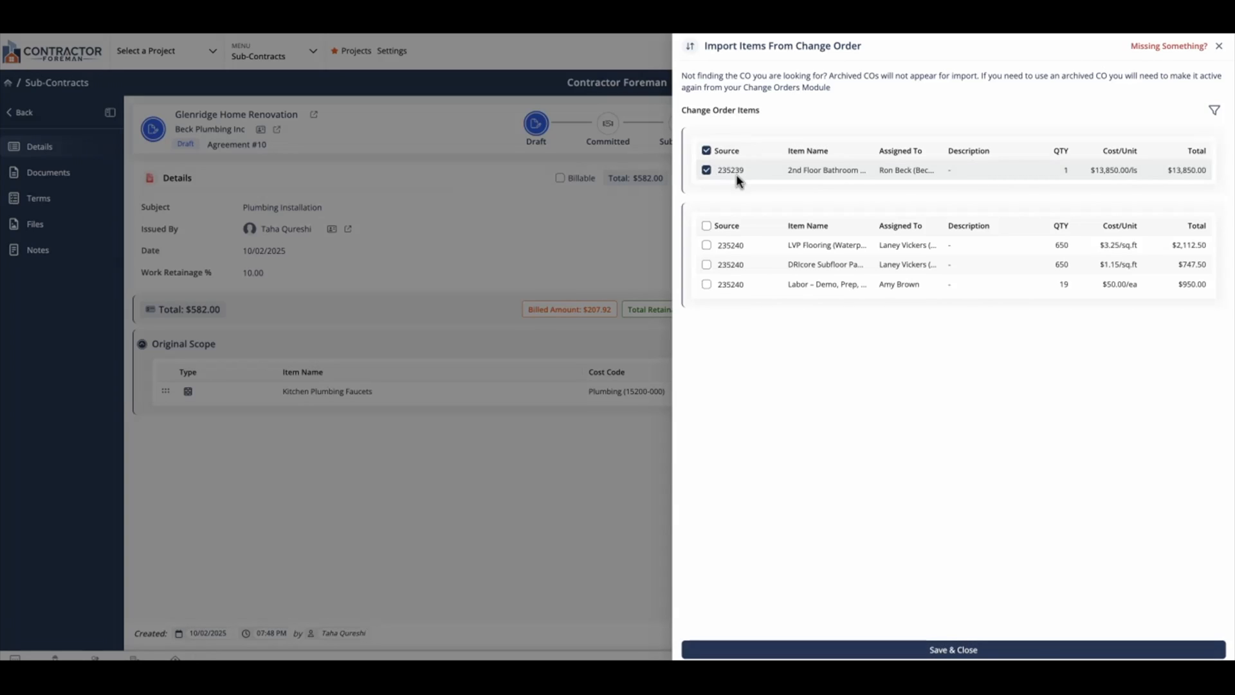
left_click(798, 651)
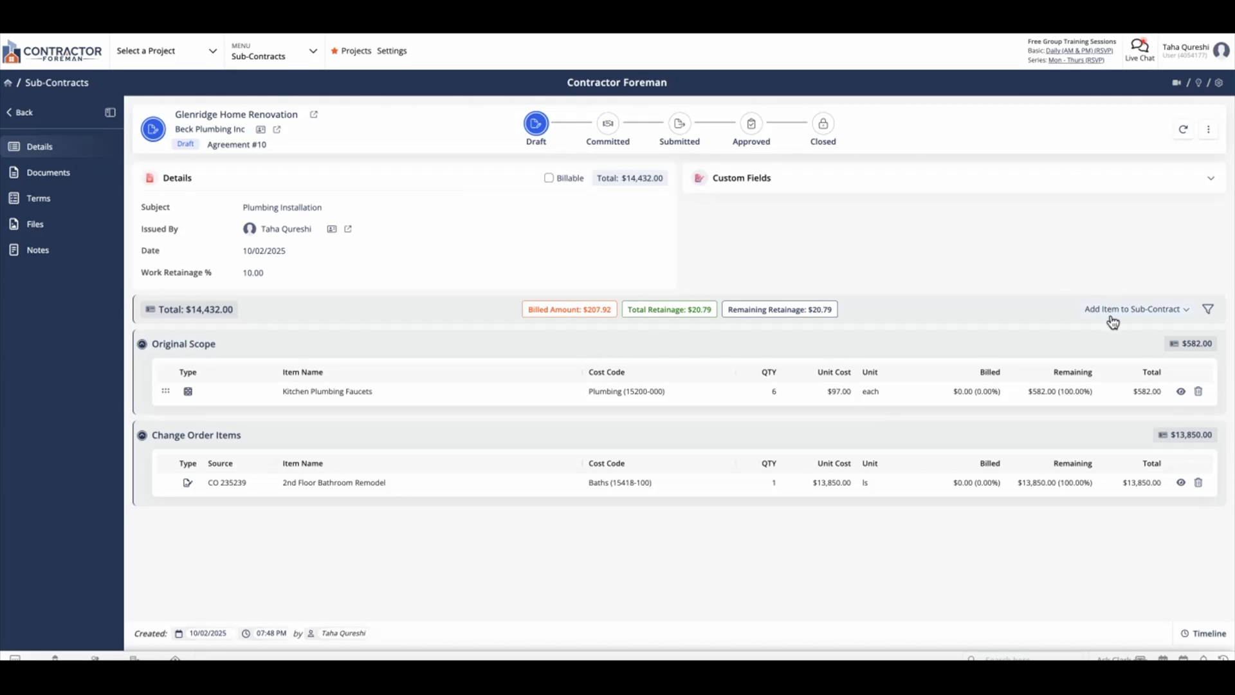
Import the Install Additional Bathroom Toilet item from the estimate's Plumbing section into the sub-contract.
left_click(1146, 318)
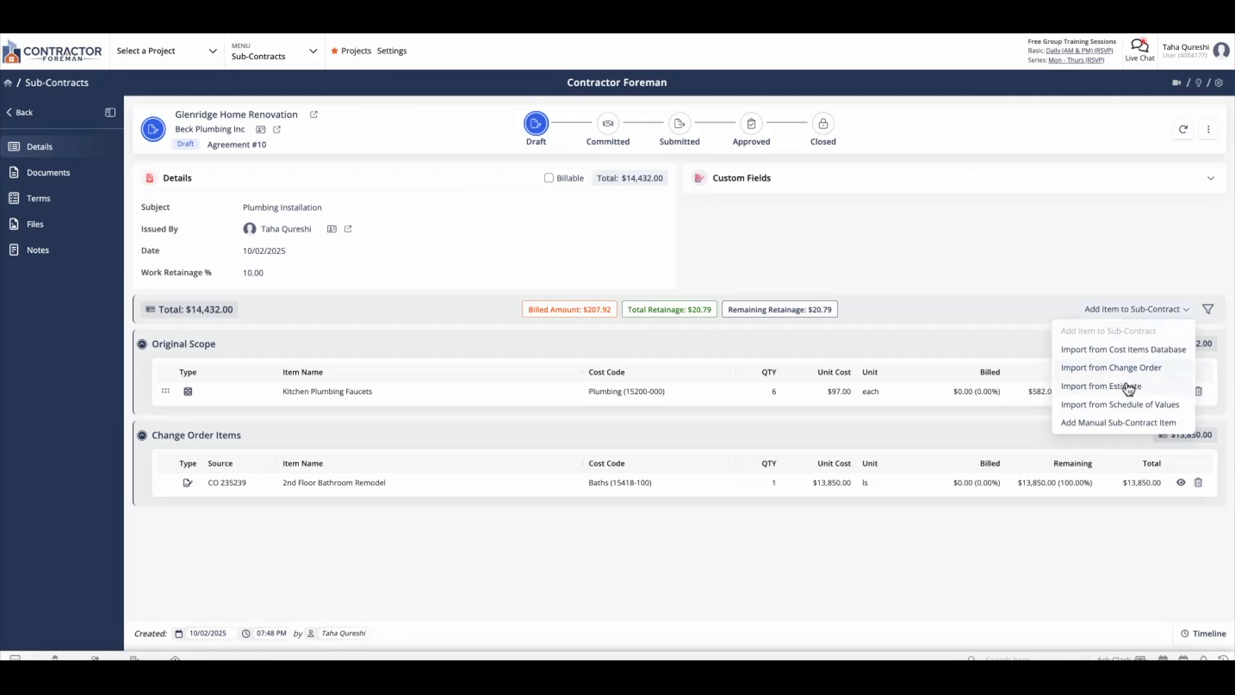
left_click(1121, 387)
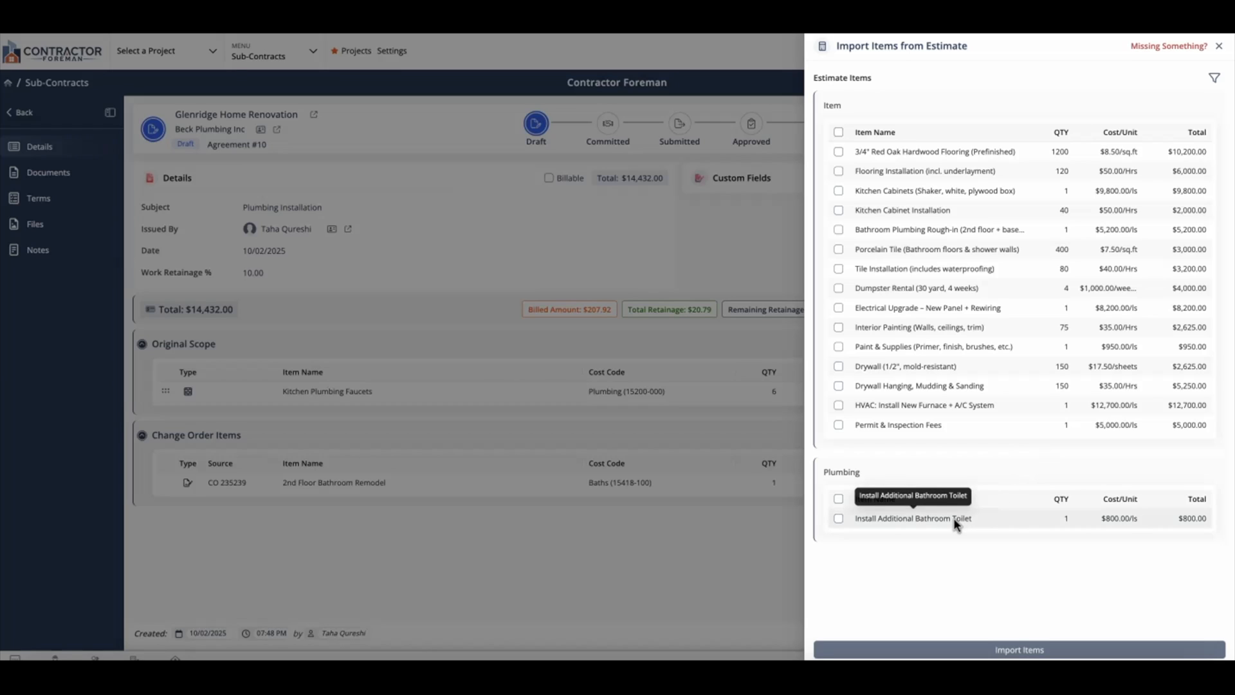
left_click(839, 518)
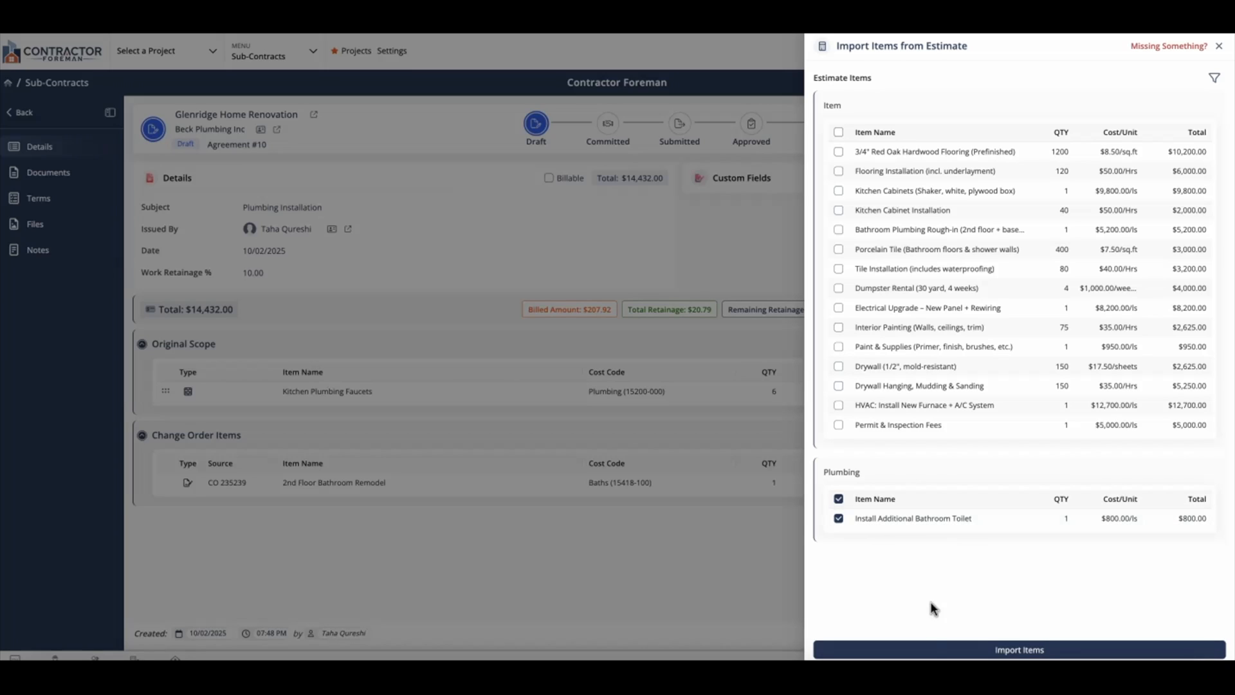
left_click(927, 651)
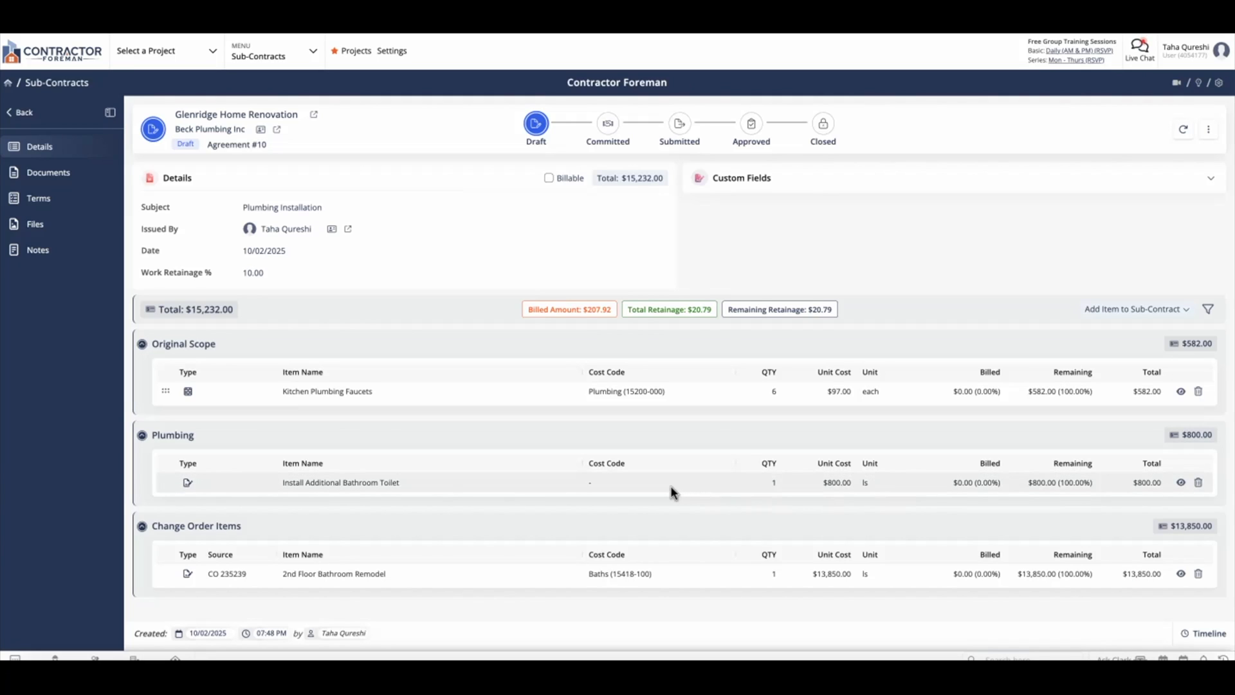
Set the cost code of the Install Additional Bathroom Toilet item to Plumbing (15200-000).
left_click(615, 482)
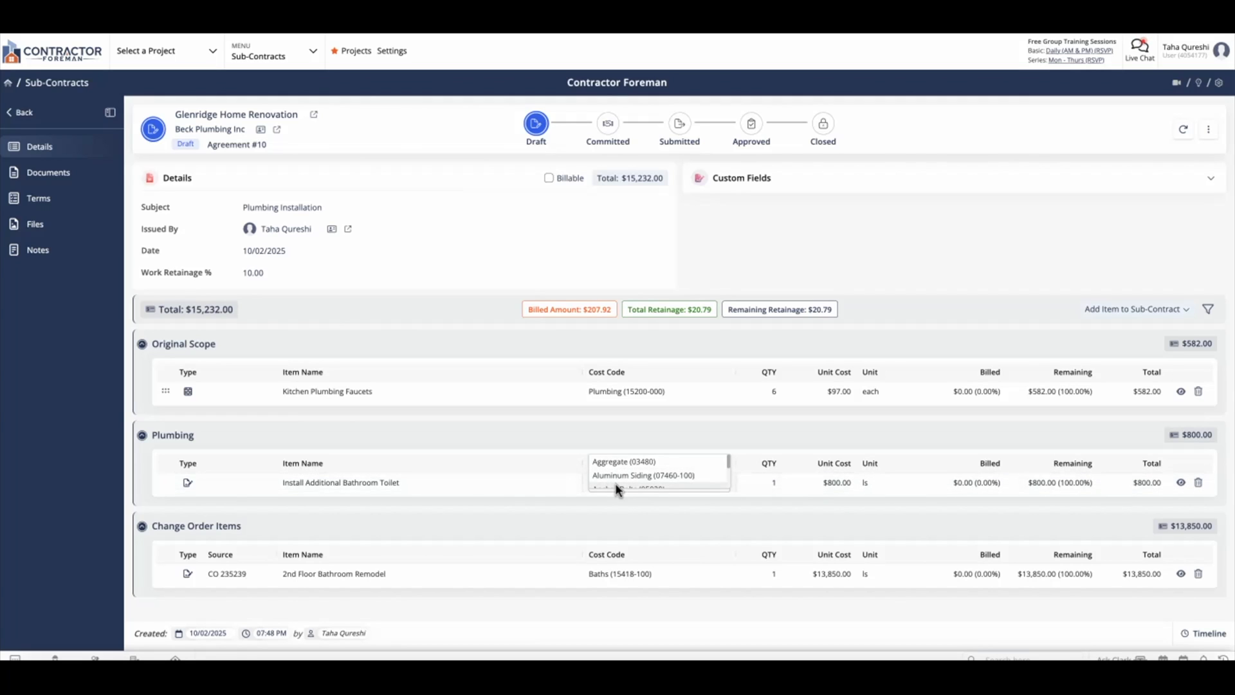
type("plumbin")
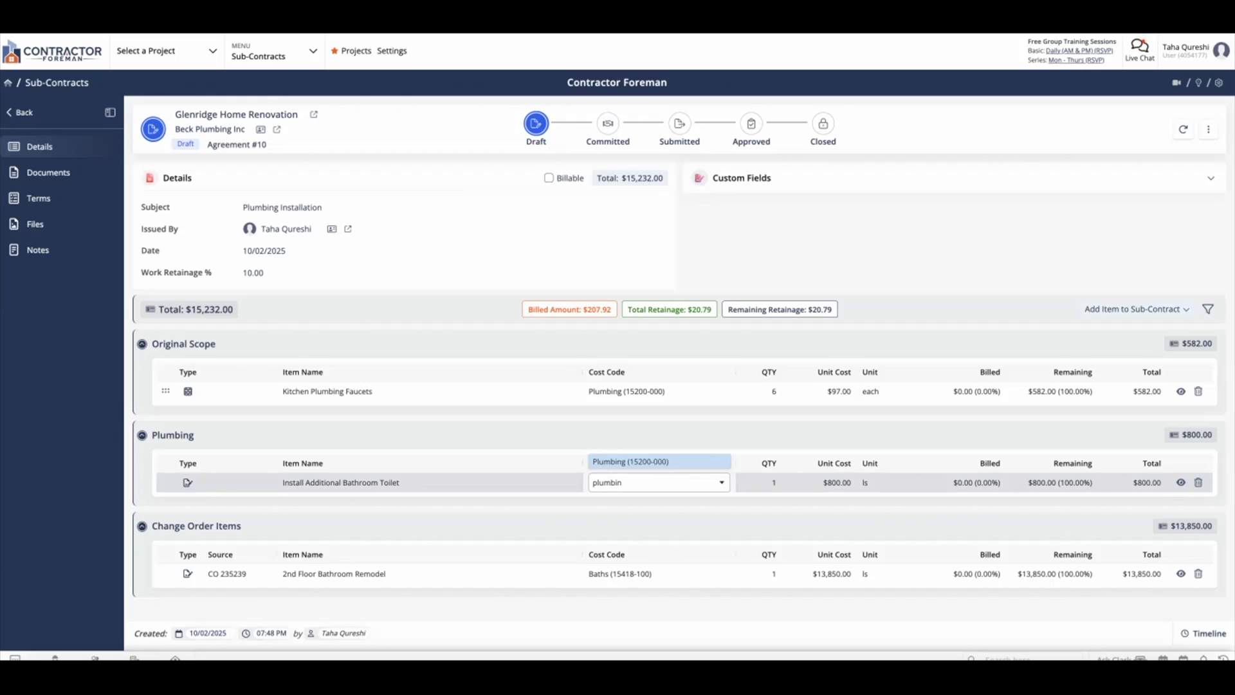
key("Return")
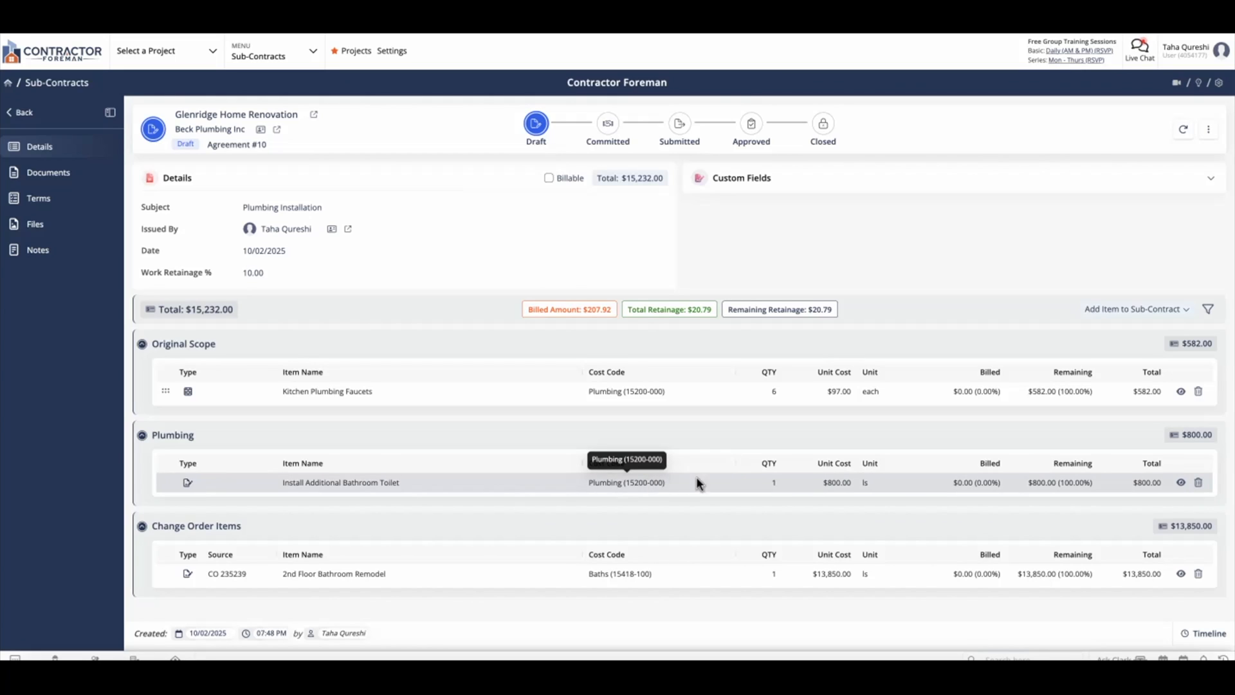
left_click(768, 482)
left_click(811, 434)
left_click(839, 483)
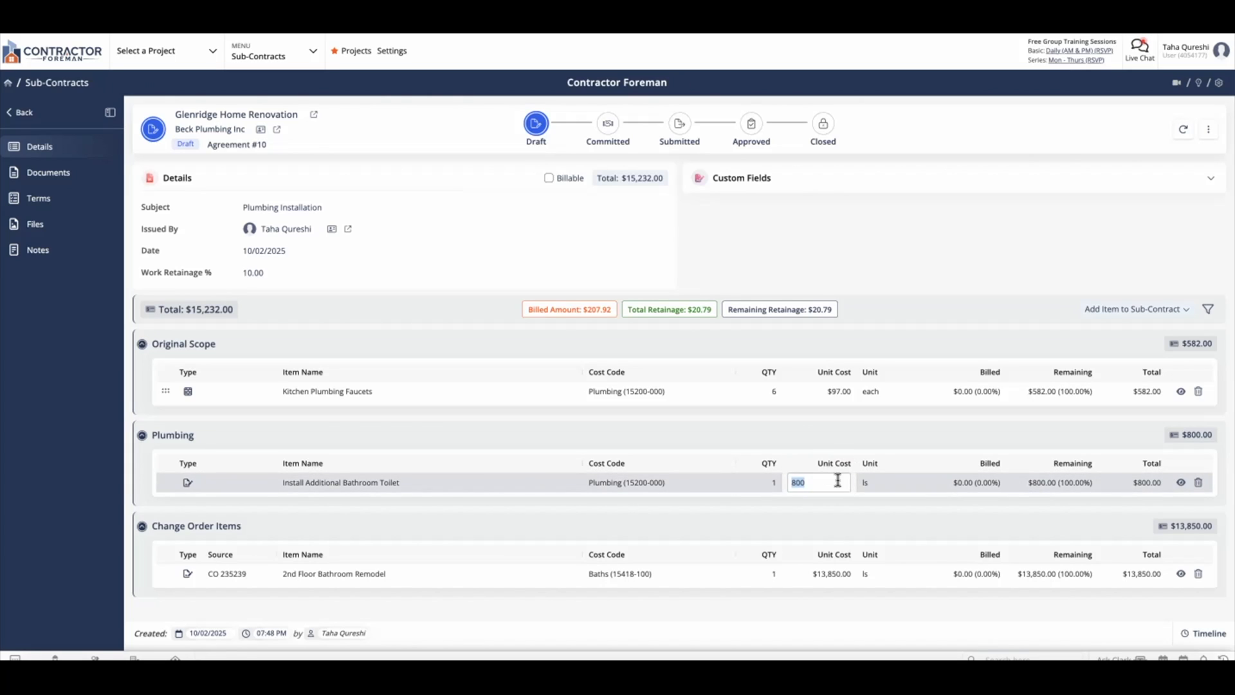
left_click(808, 429)
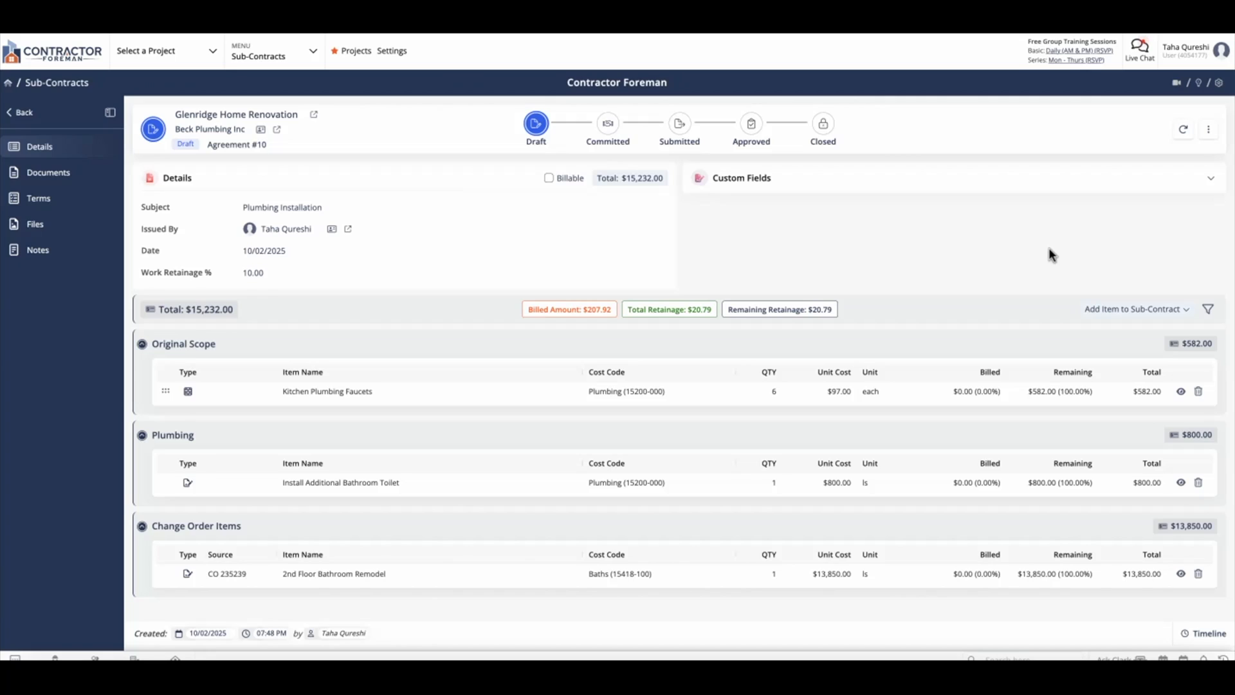
Import the $9,500.00 Plumbing item from the project's schedule of values into the sub-contract.
left_click(1107, 310)
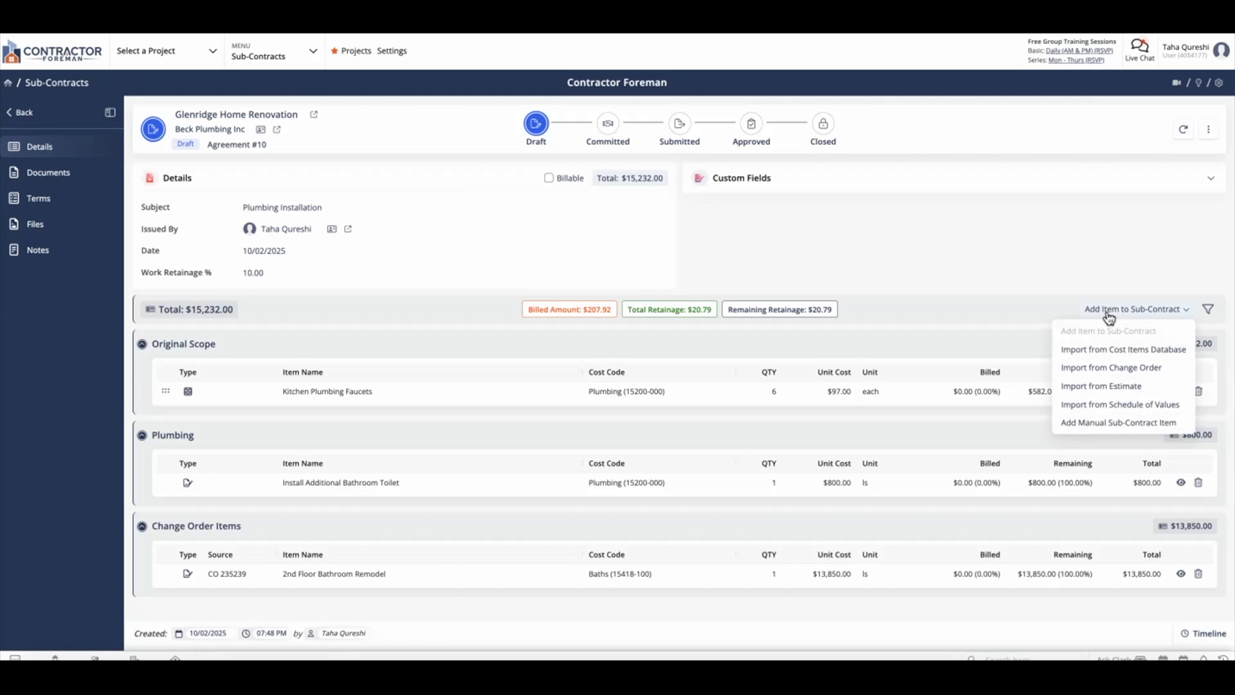
left_click(1107, 407)
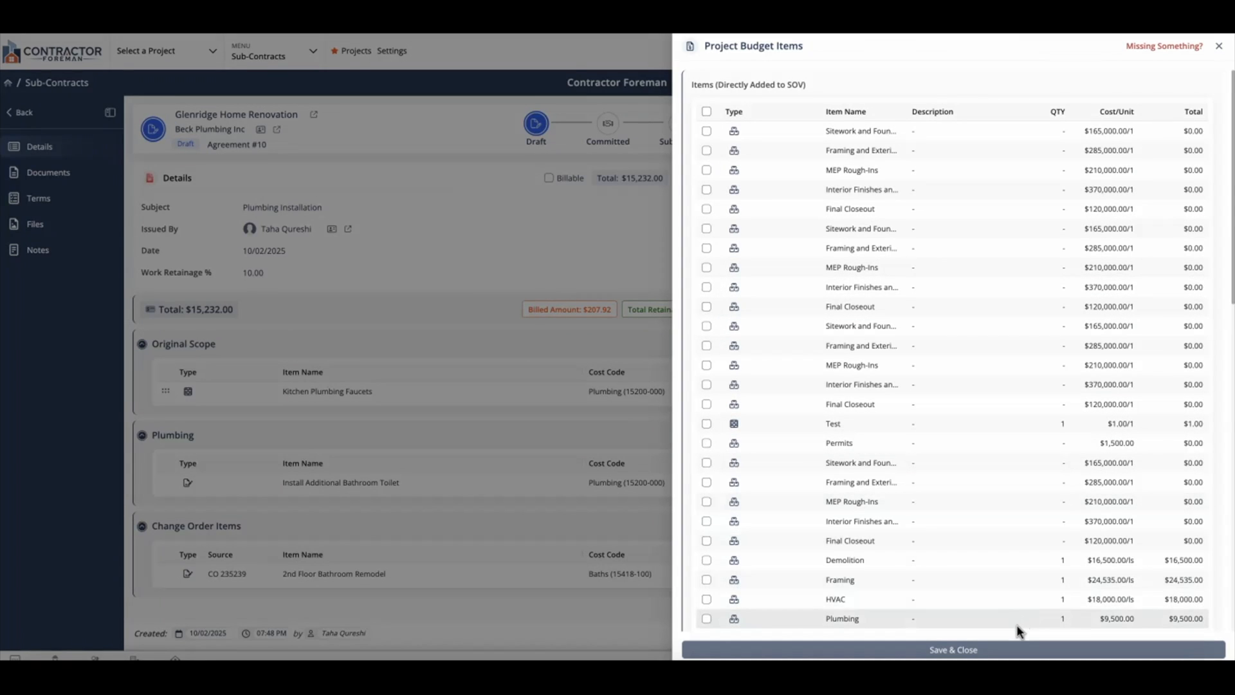
left_click(709, 620)
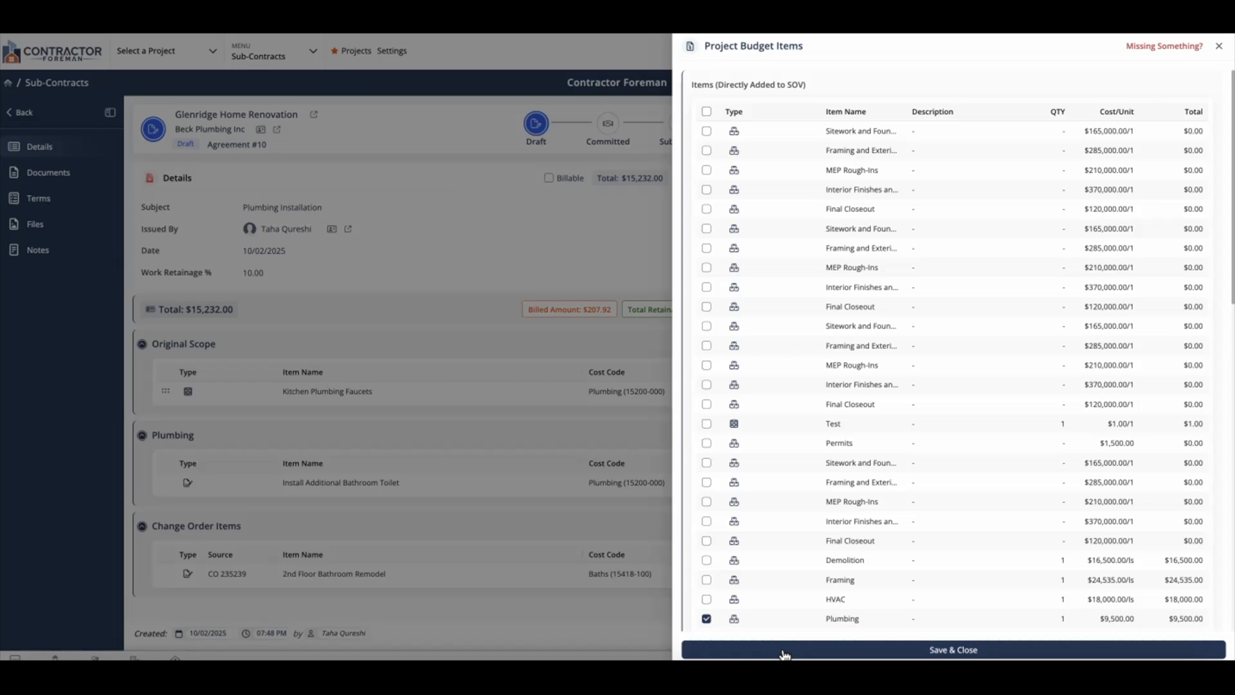
left_click(782, 652)
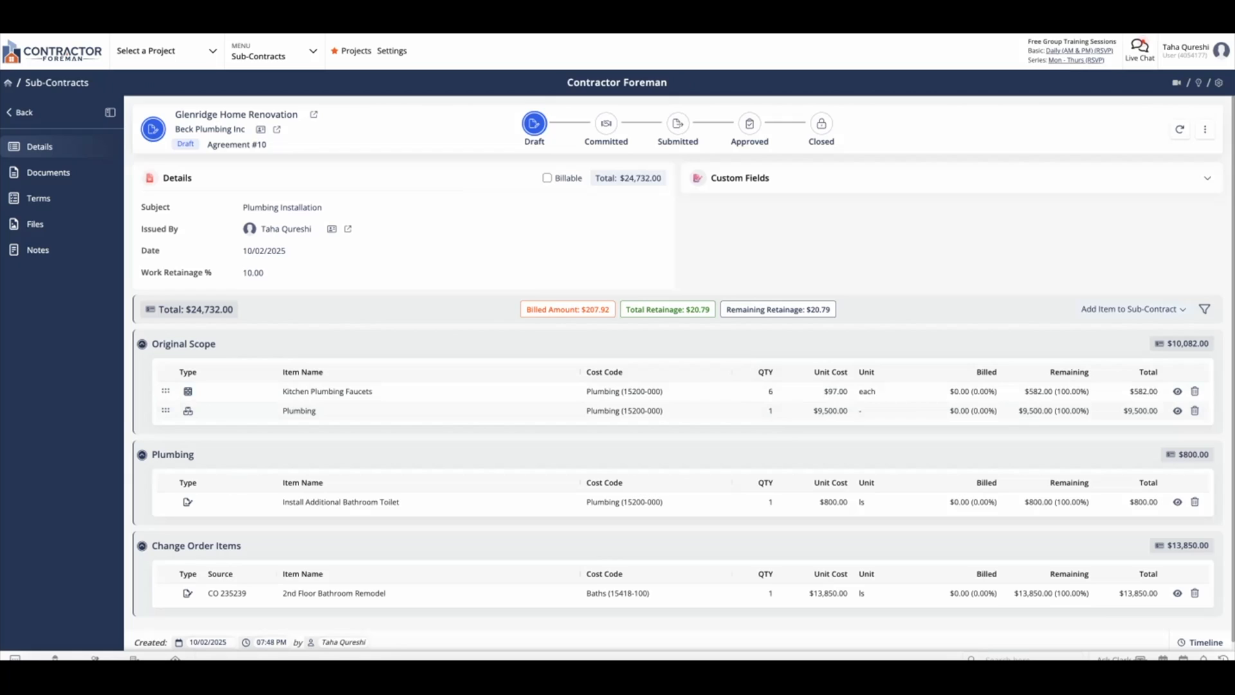
Set the unit of the Plumbing item in the Original Scope section to ls.
scroll(904, 299, "down", 1)
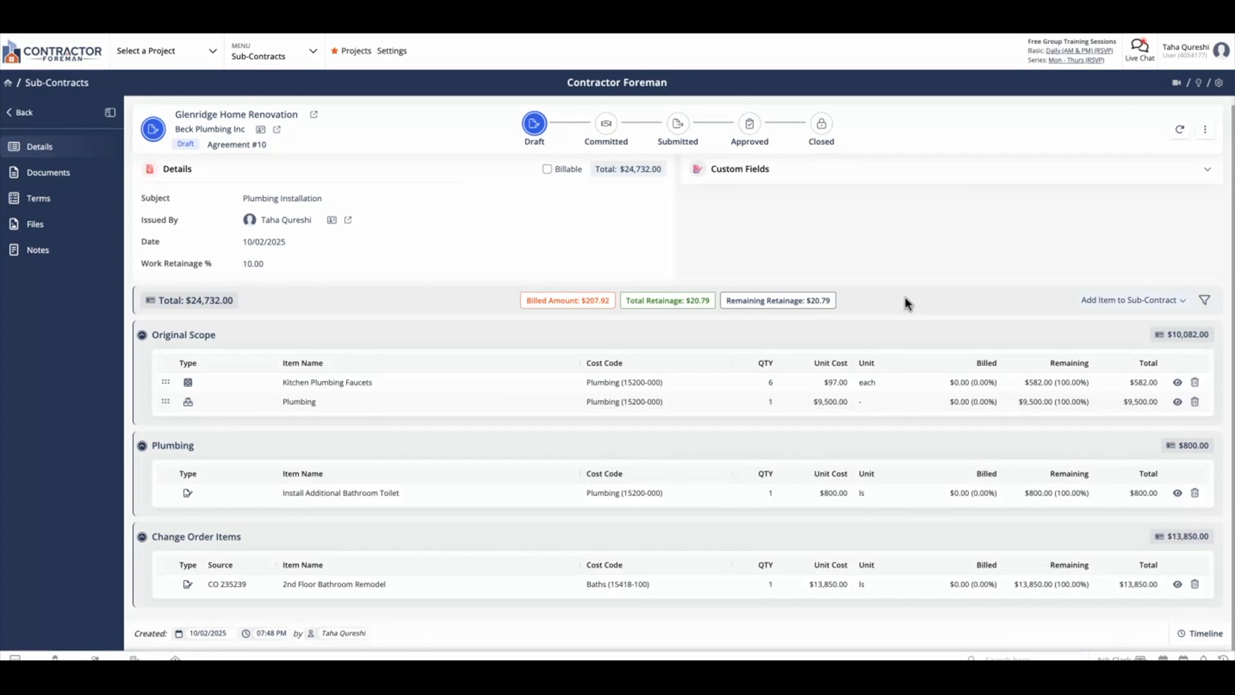
left_click(870, 401)
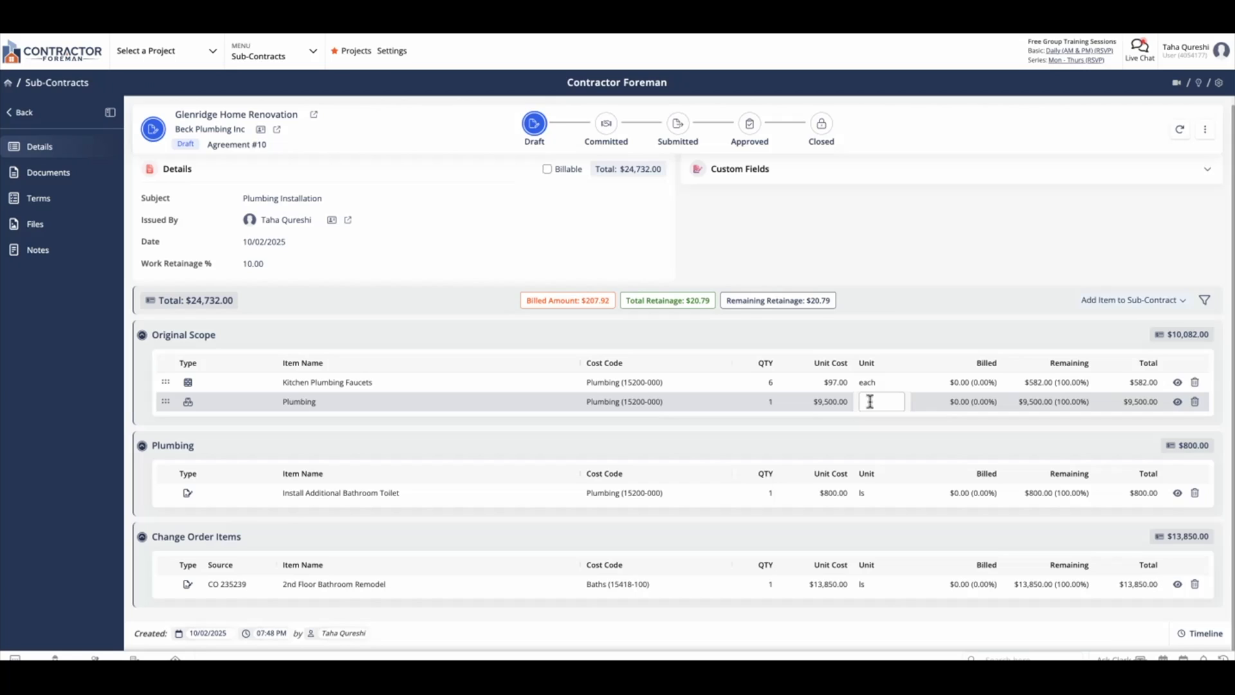
type("ls")
key("Return")
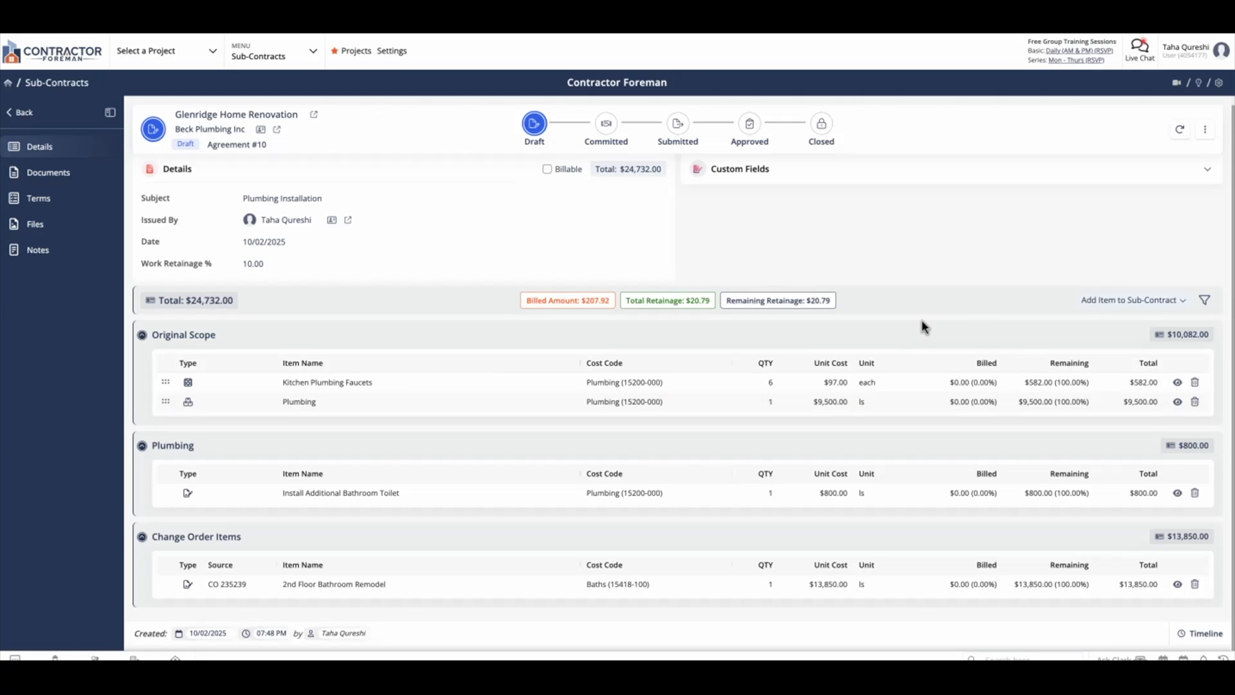
Start a manual sub-contract item named Black Custom Kitchen Sinks, with item type Material, assigned to the Beck Plumbing Inc contact.
left_click(1095, 302)
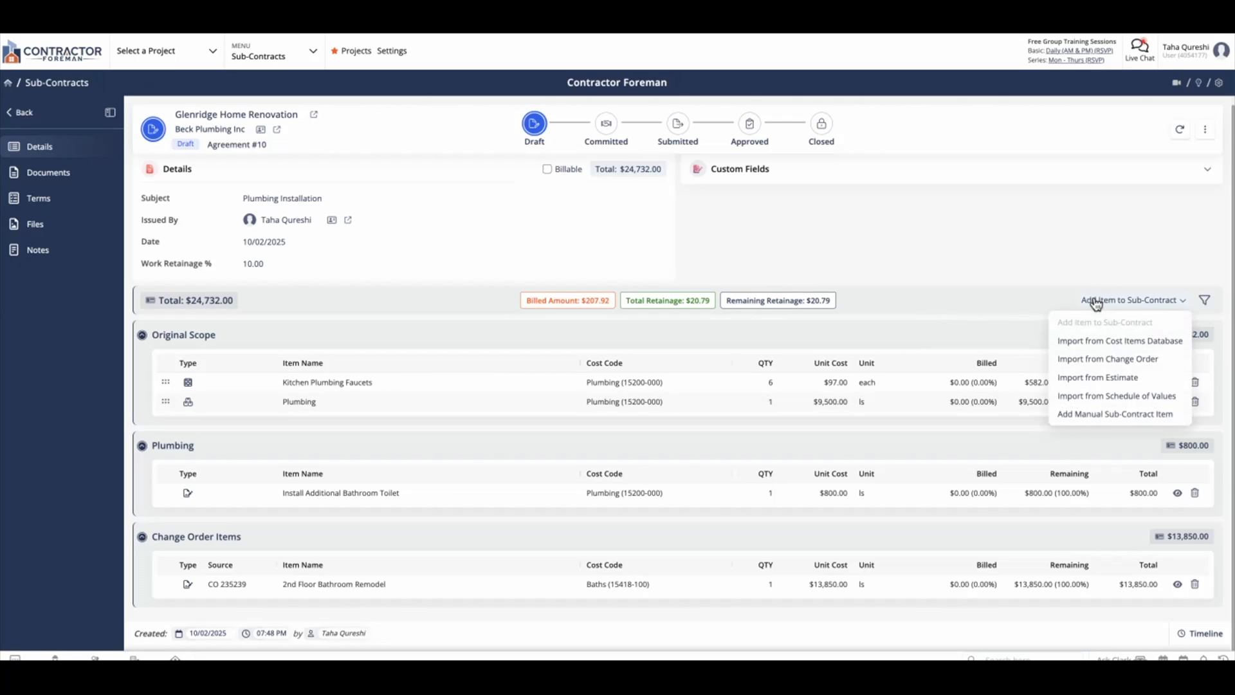
left_click(1089, 415)
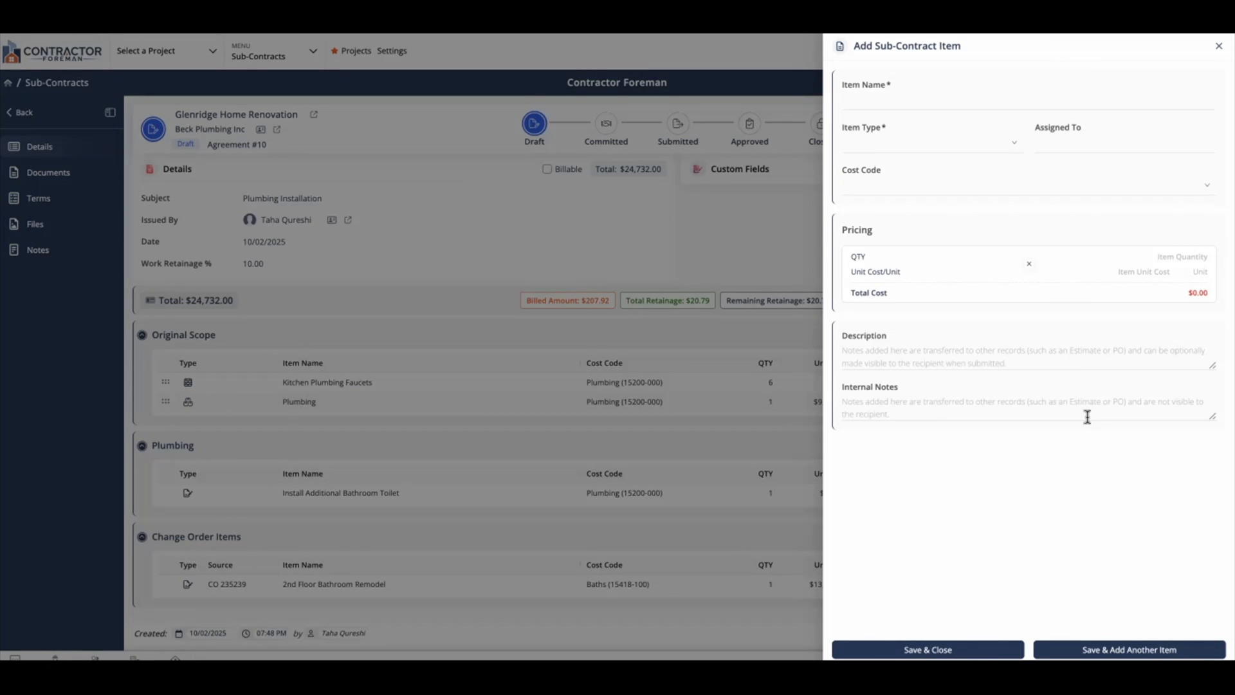
left_click(990, 101)
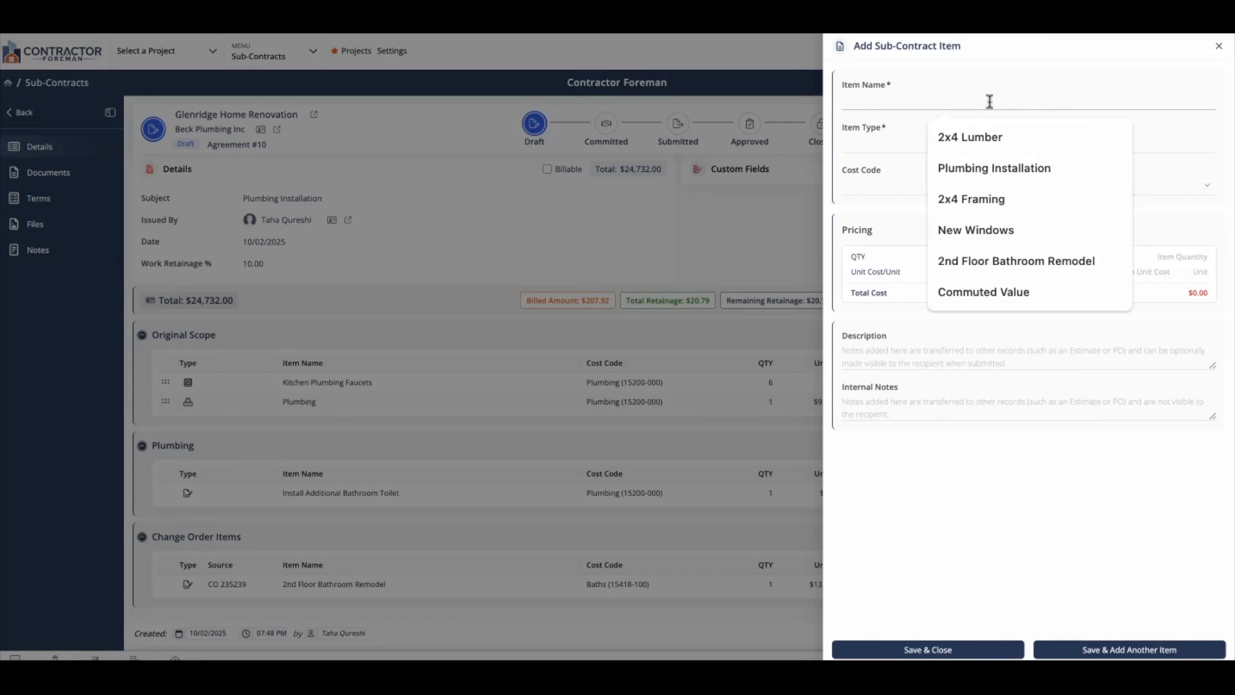
type("Black Custom Kitchen Sinks")
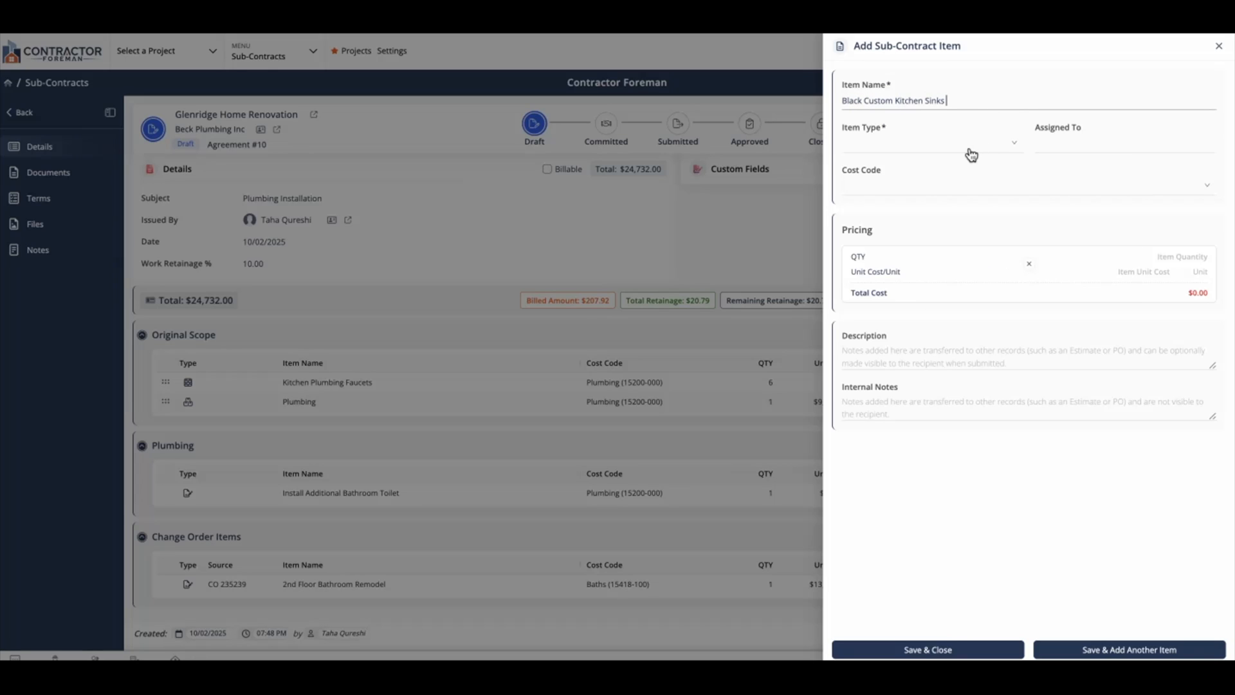
left_click(971, 155)
left_click(929, 166)
left_click(1053, 144)
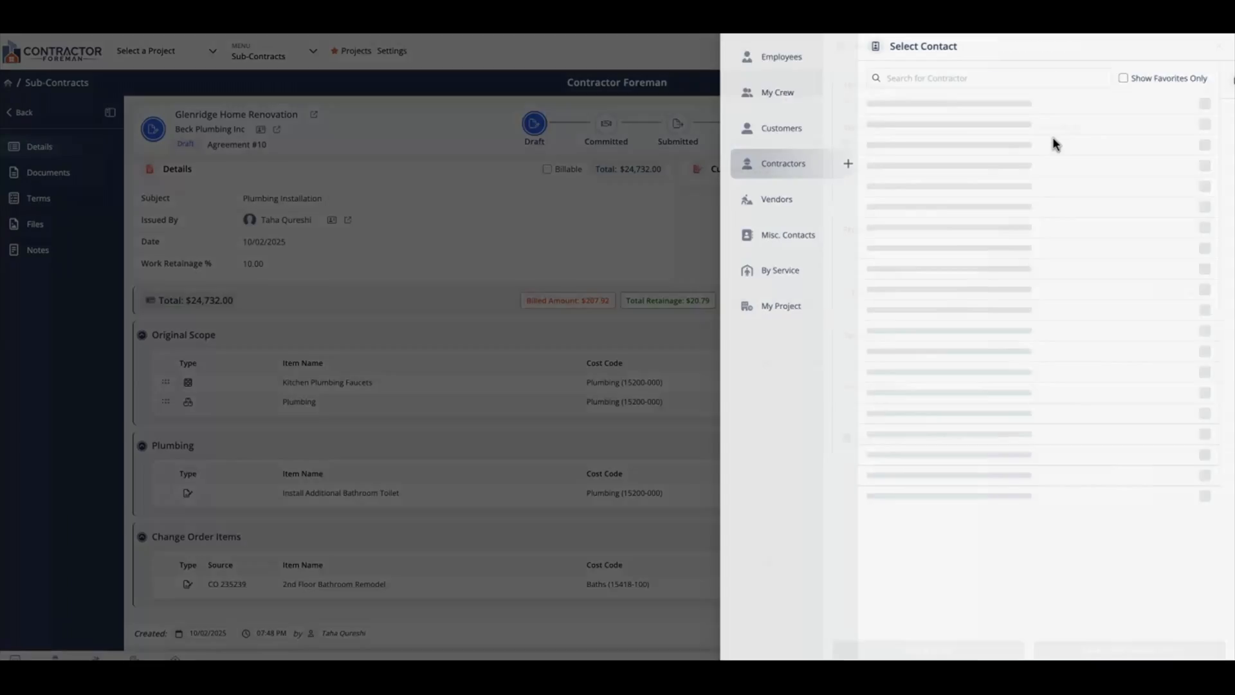
left_click(887, 110)
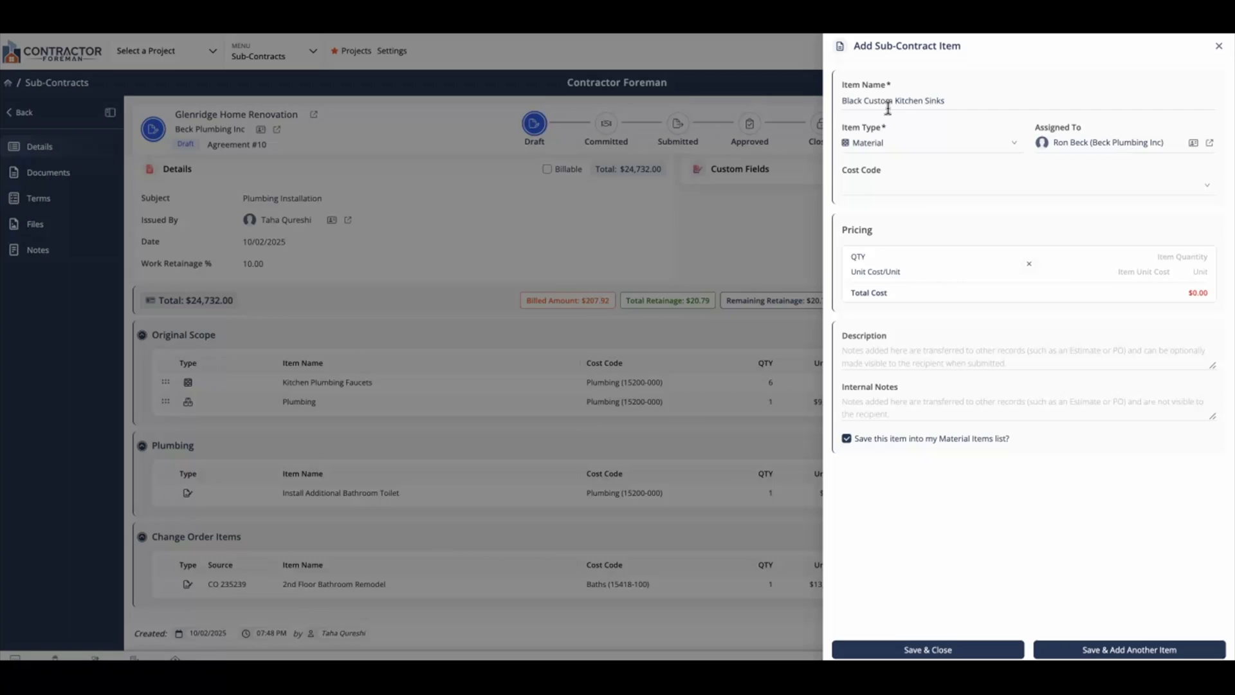
Set the new sink item's cost code to Plumbing (15200-000).
left_click(971, 188)
type("plum")
left_click(1045, 207)
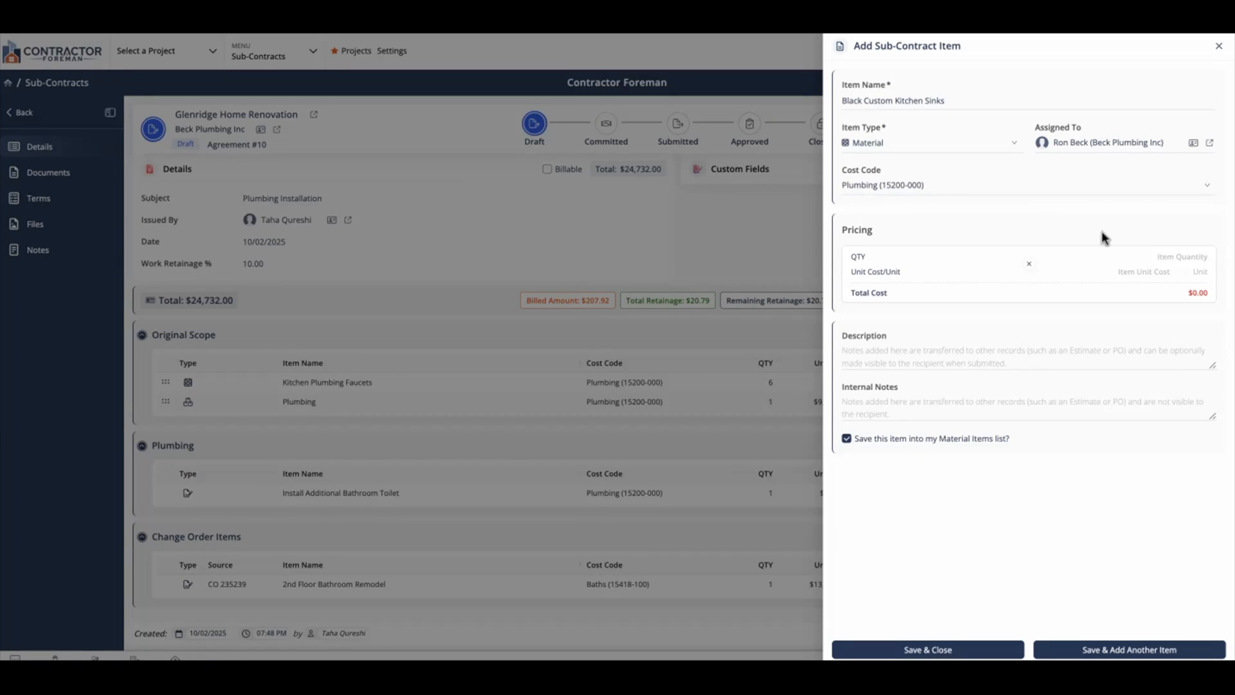
Price the sink item with a quantity of 4 and a unit cost of 350 per ea.
left_click(1160, 258)
type("4")
left_click(1141, 270)
type("350")
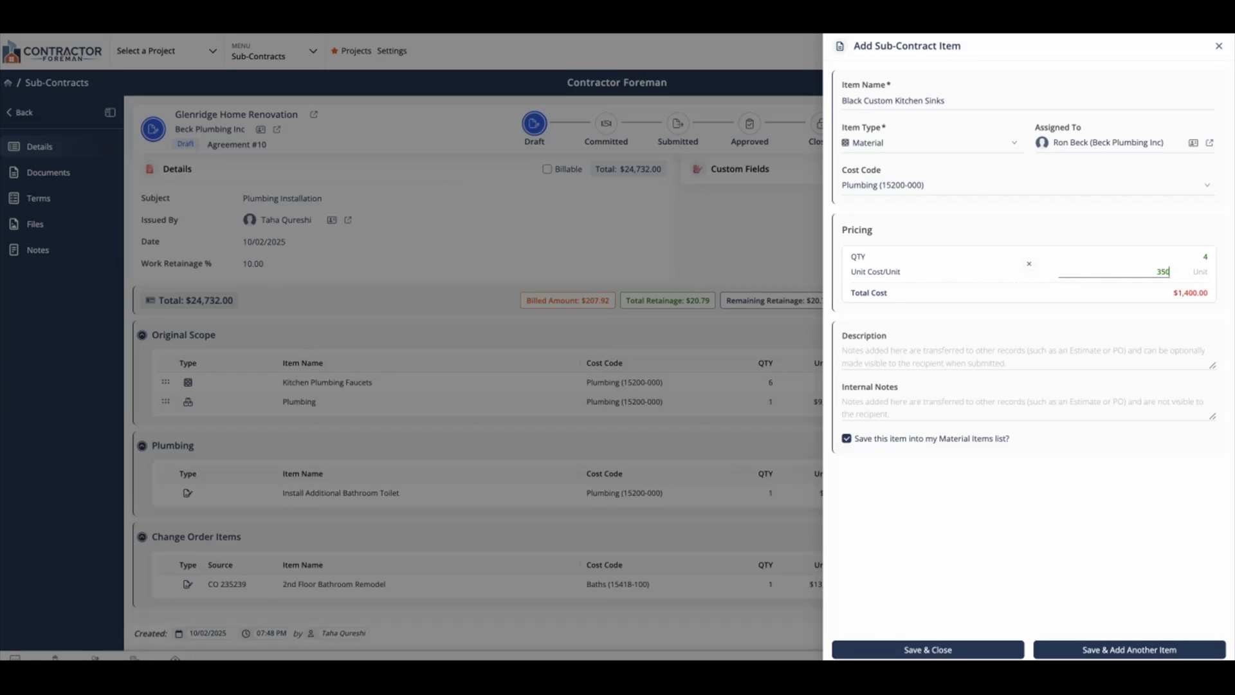
key("Tab")
type("ea")
Describe the sink item as "Black Kitchen Sinks requested by customer" and save it to the sub-contract.
left_click(1103, 350)
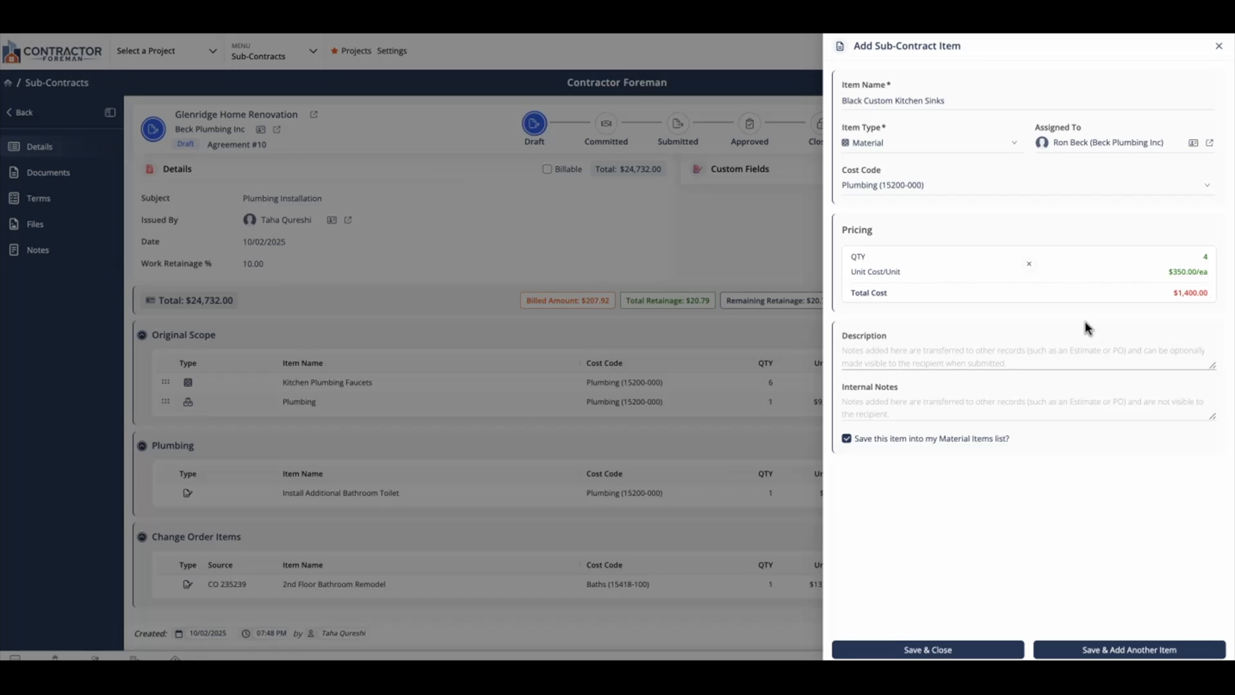
type("Black Kitchen Sinks requested by customer")
left_click(1120, 402)
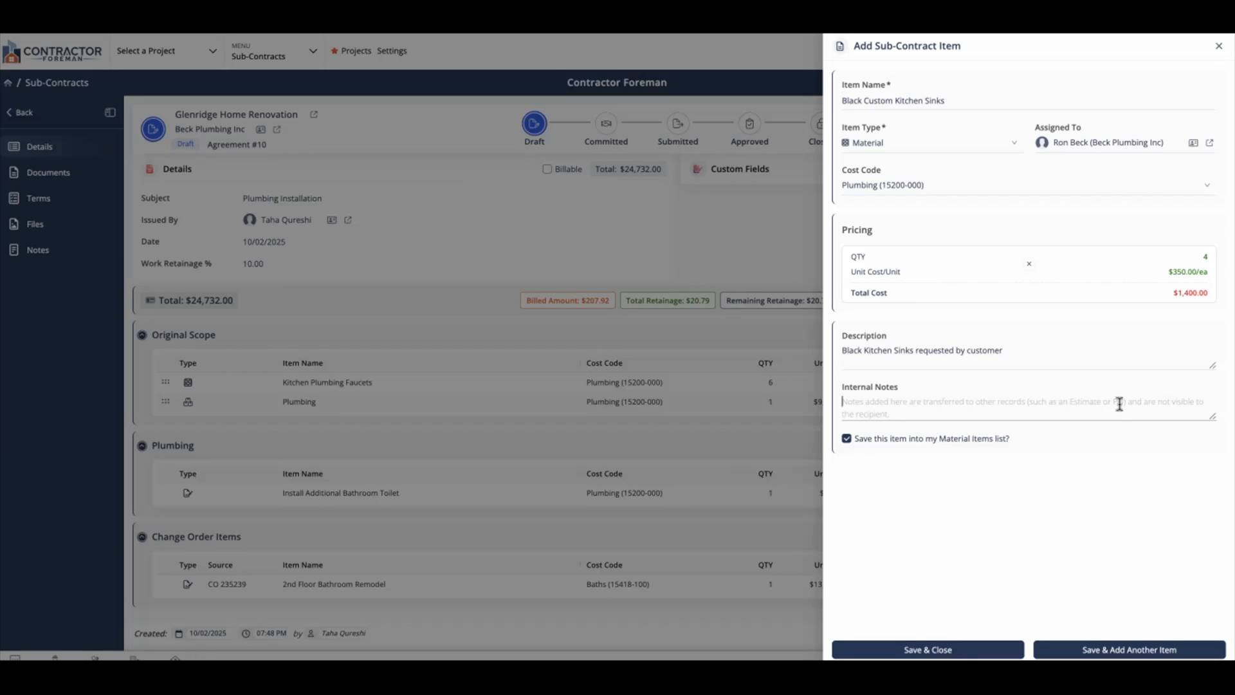
left_click(988, 444)
left_click(976, 444)
left_click(929, 650)
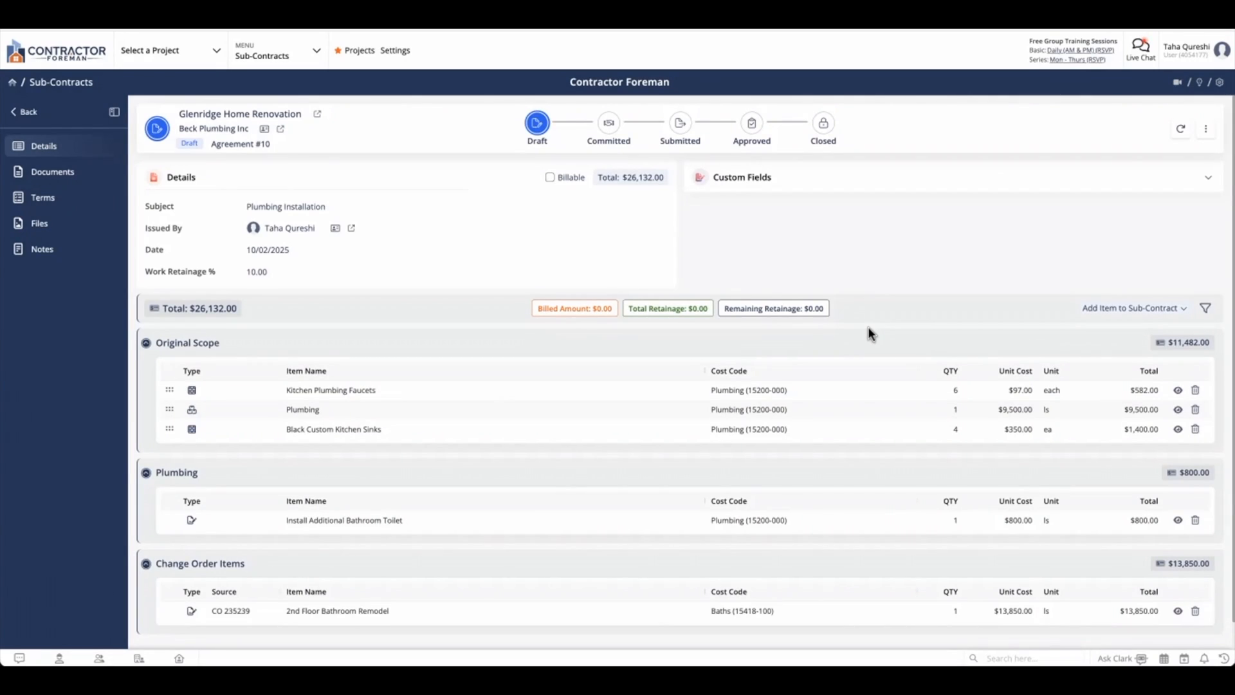
Review the details of the general liability insurance certificate in the sub-contract's documents.
left_click(54, 173)
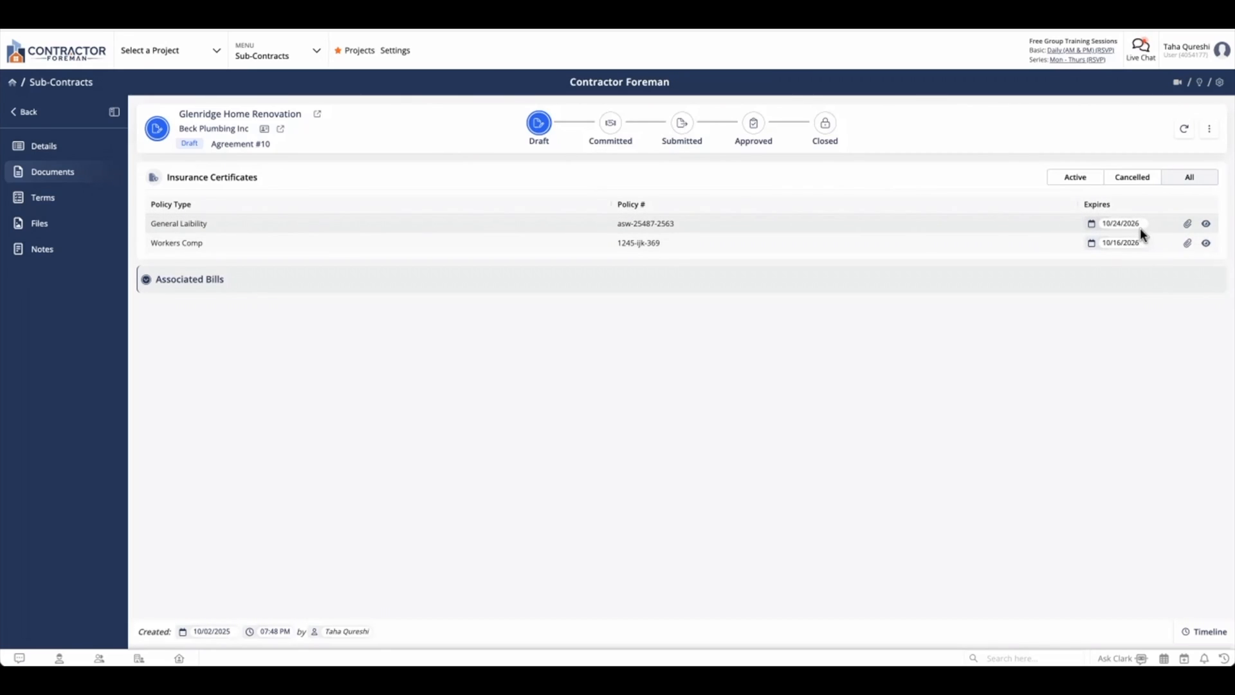
left_click(1206, 225)
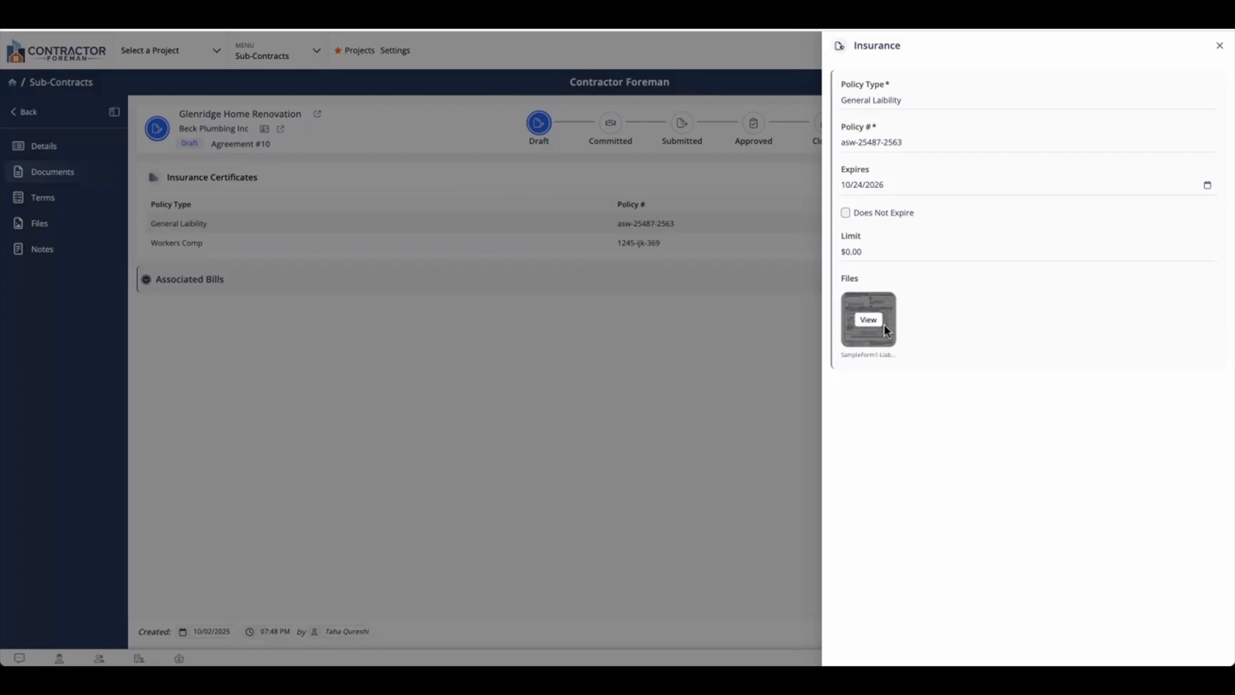
left_click(1219, 45)
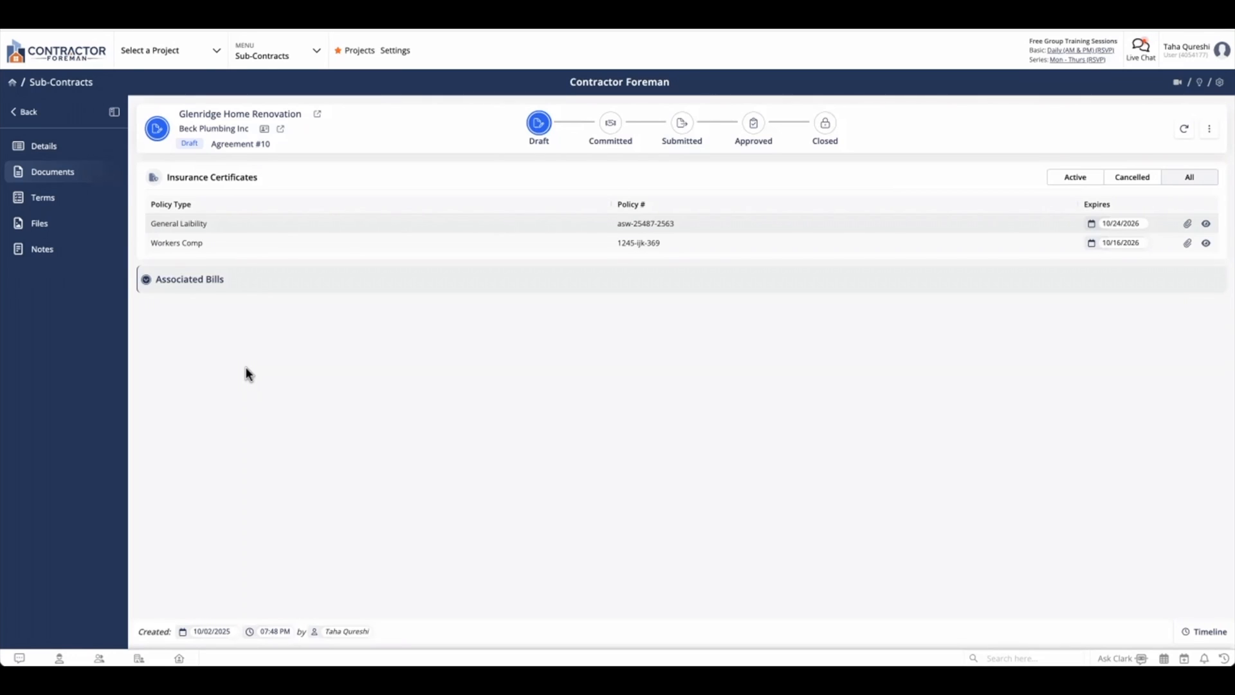
Review the sub-contract's Default, Scope of Work, Inclusions and Exclusions terms.
left_click(43, 200)
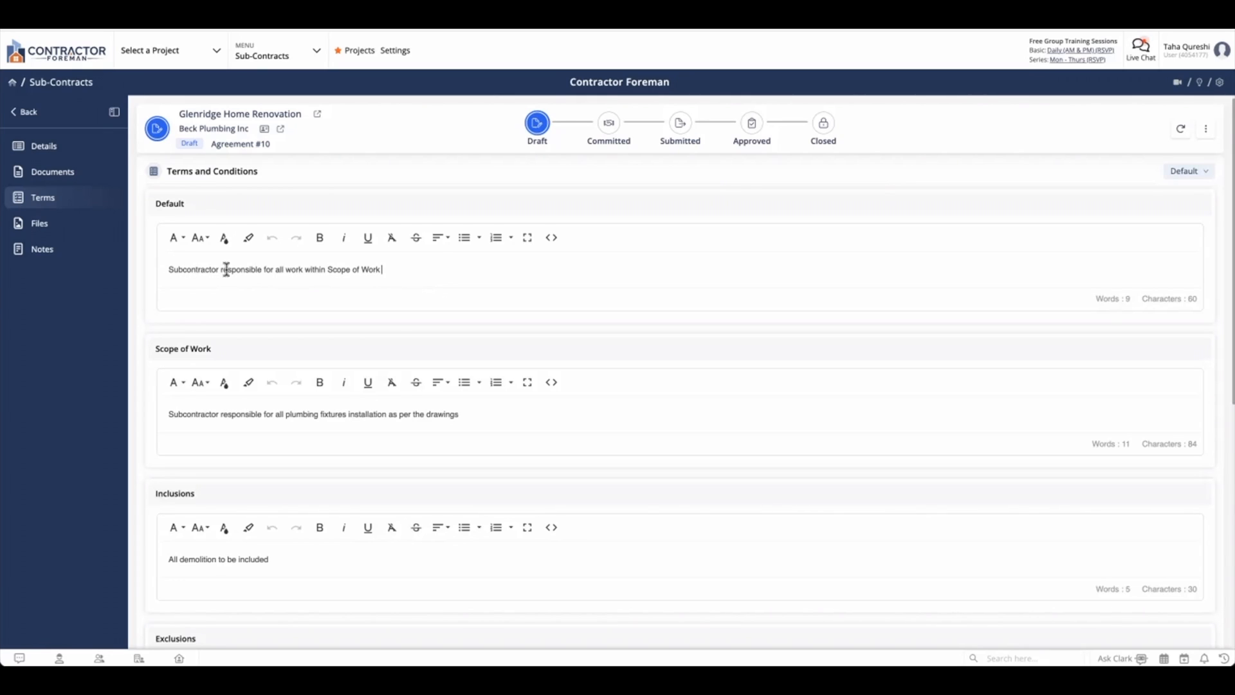
scroll(335, 273, "down", 1)
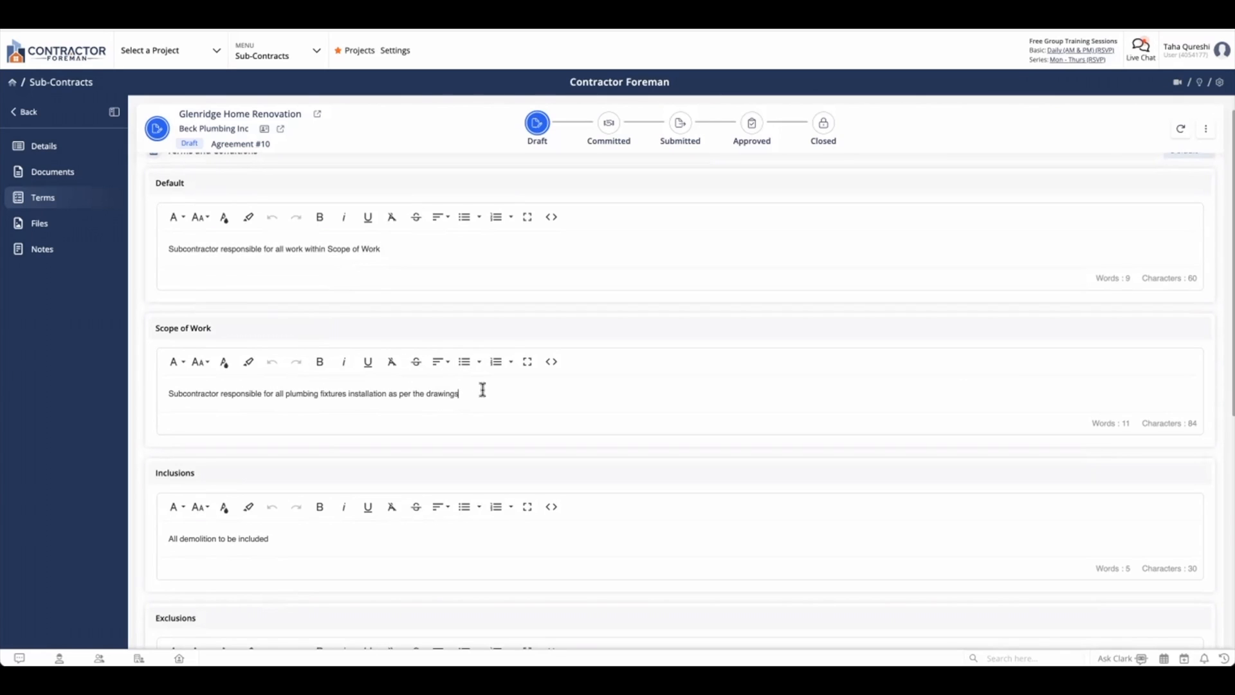
scroll(206, 382, "up", 1)
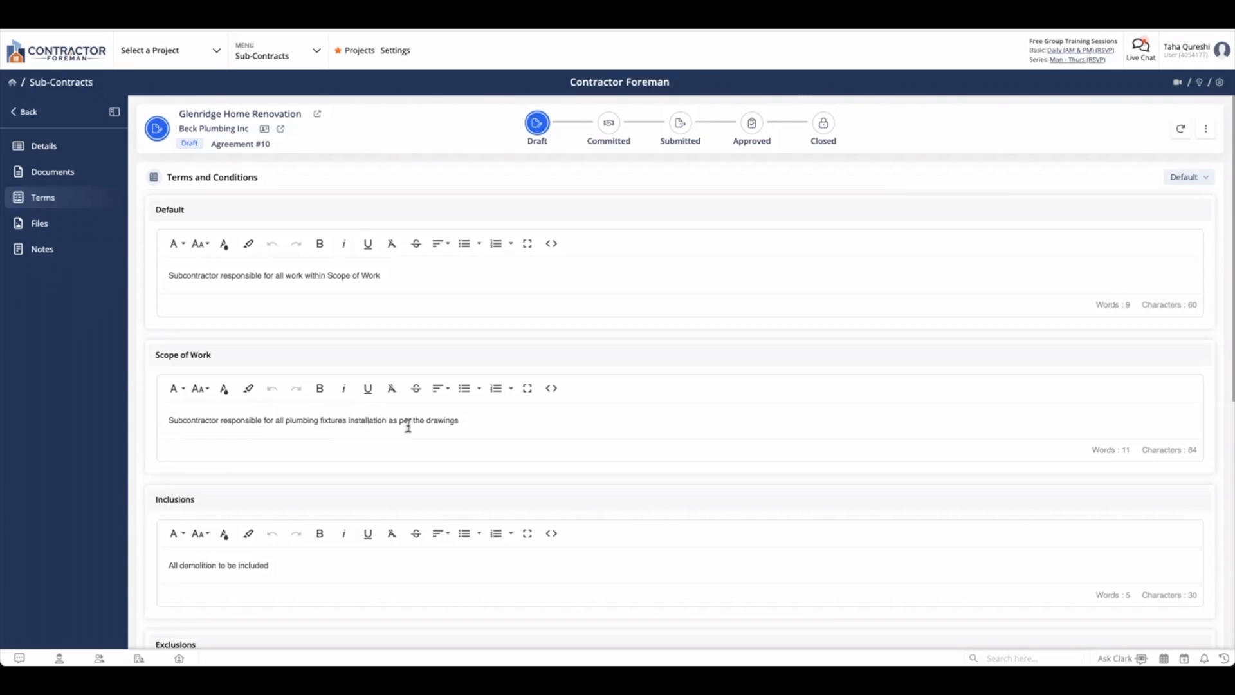
scroll(430, 424, "down", 2)
left_click(293, 518)
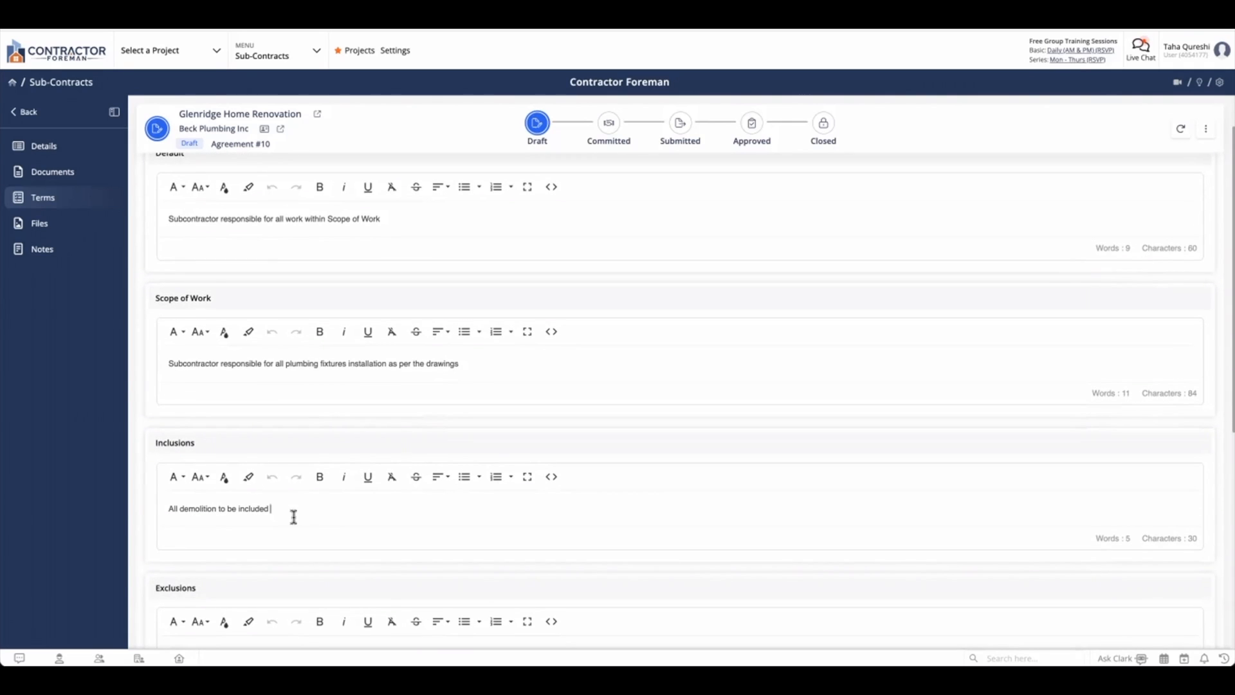
scroll(325, 512, "down", 3)
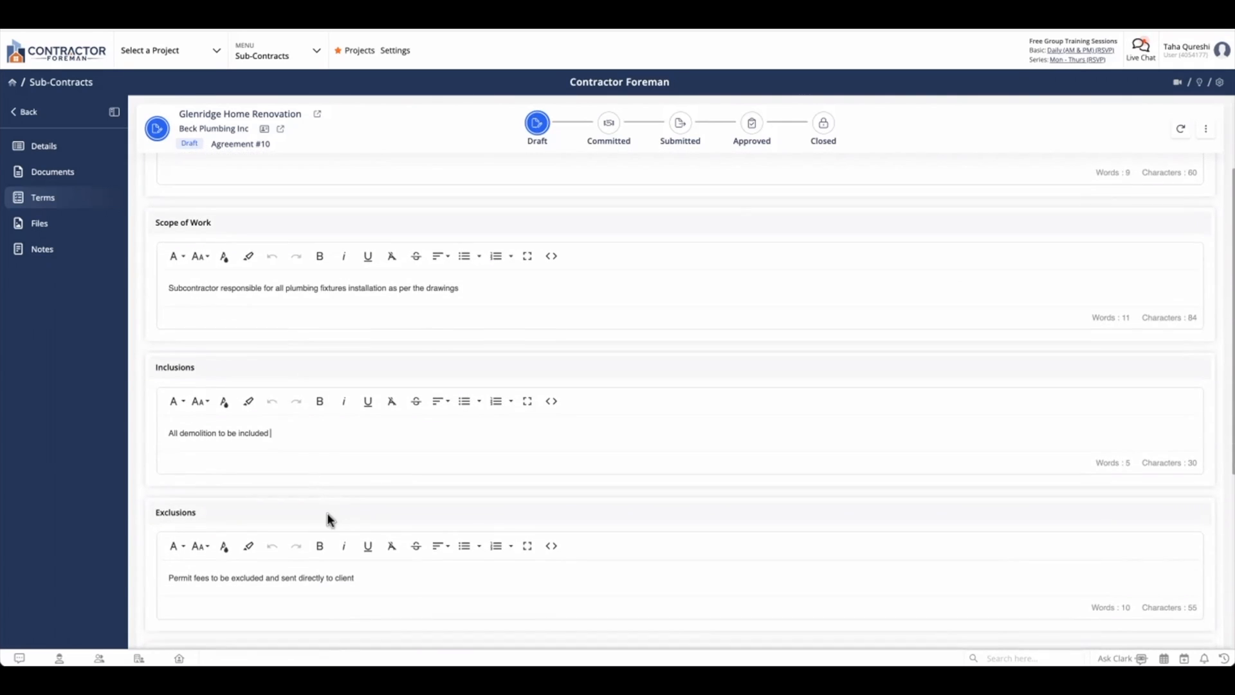
left_click(408, 576)
Upload the image Kitchen Sink.jpg and attach it to the sub-contract's files.
left_click(68, 234)
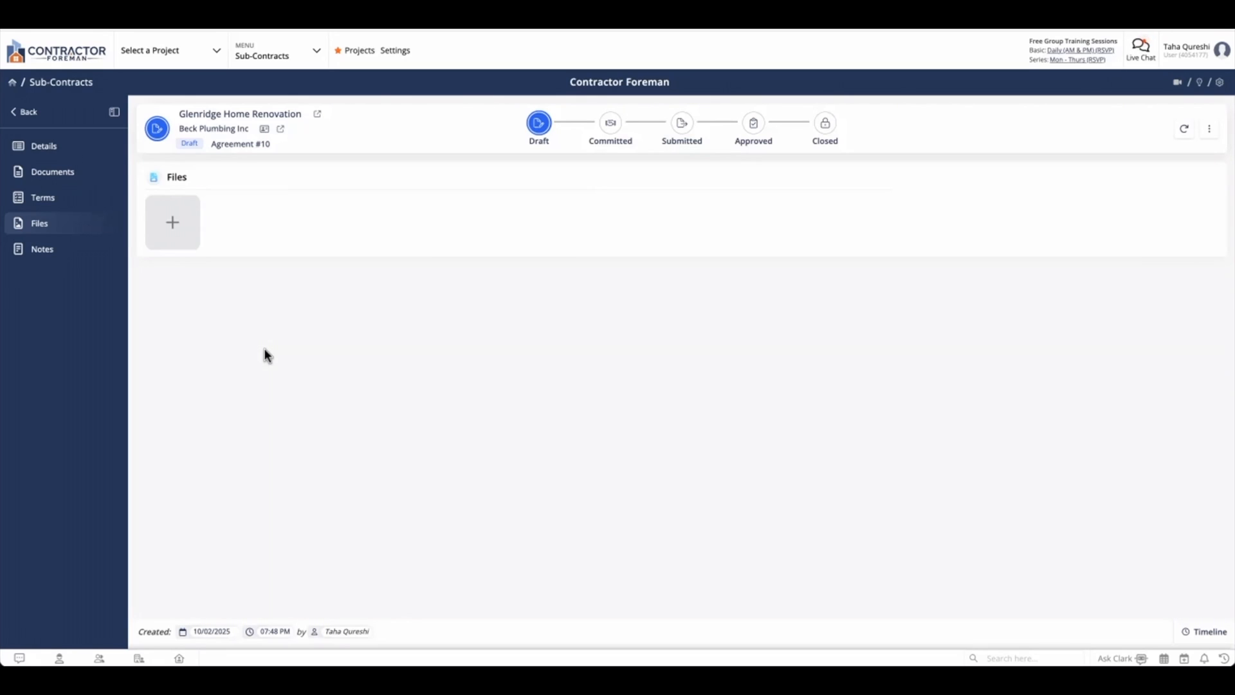
left_click(188, 239)
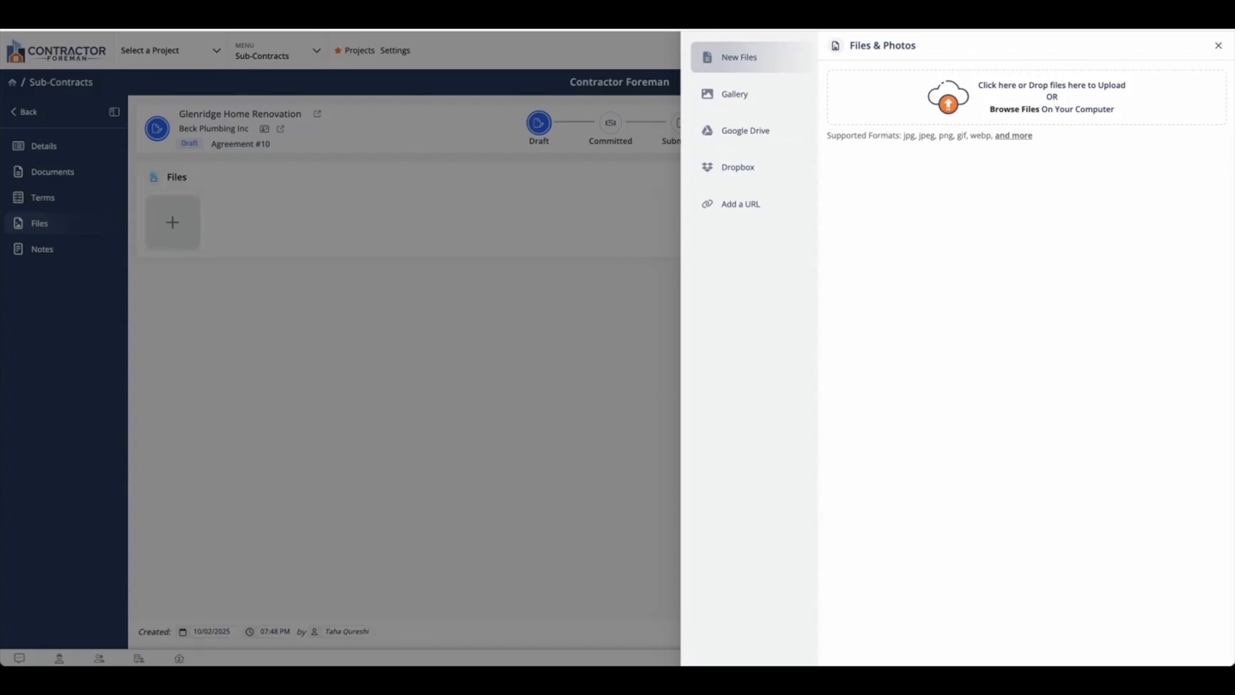
left_click_drag(687, 399, 971, 96)
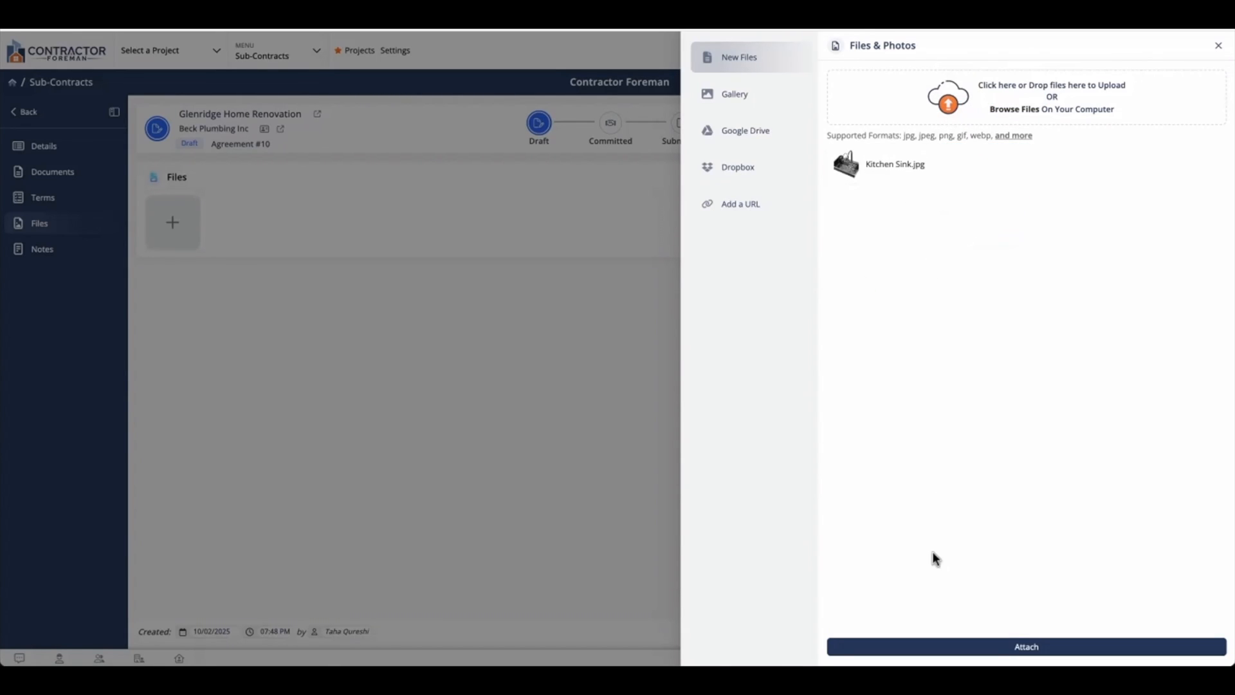
left_click(913, 649)
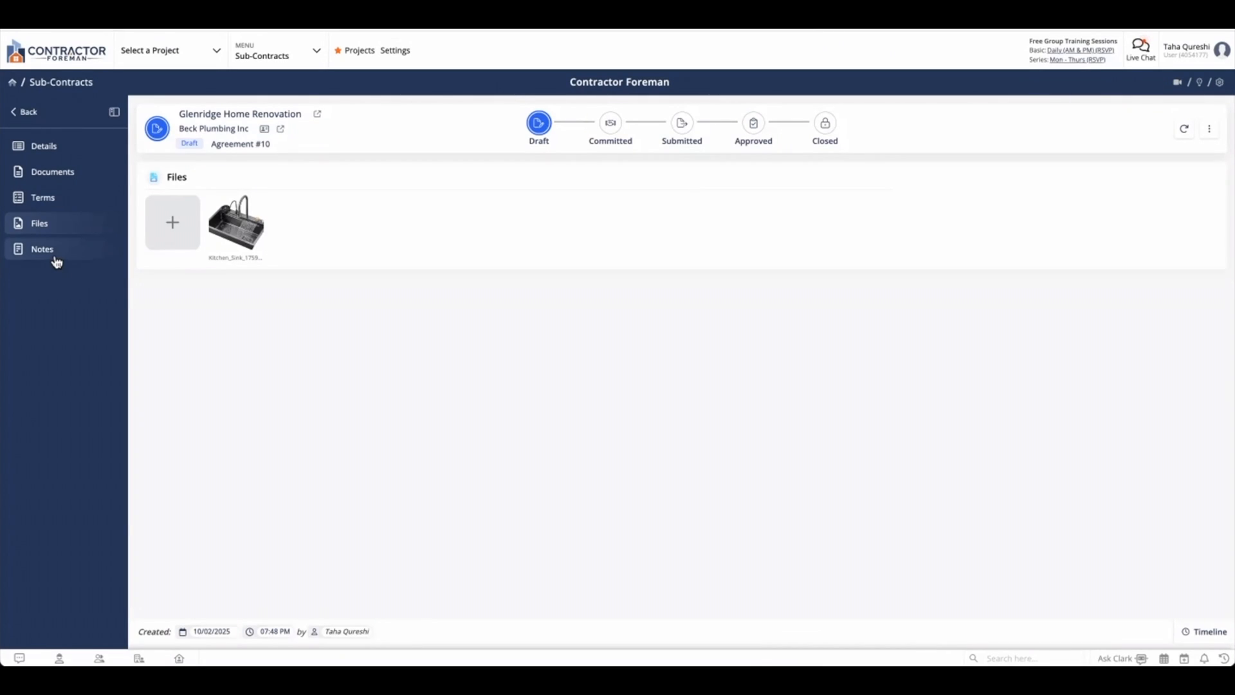
Check the sub-contract's Notes section and return to its details.
left_click(54, 252)
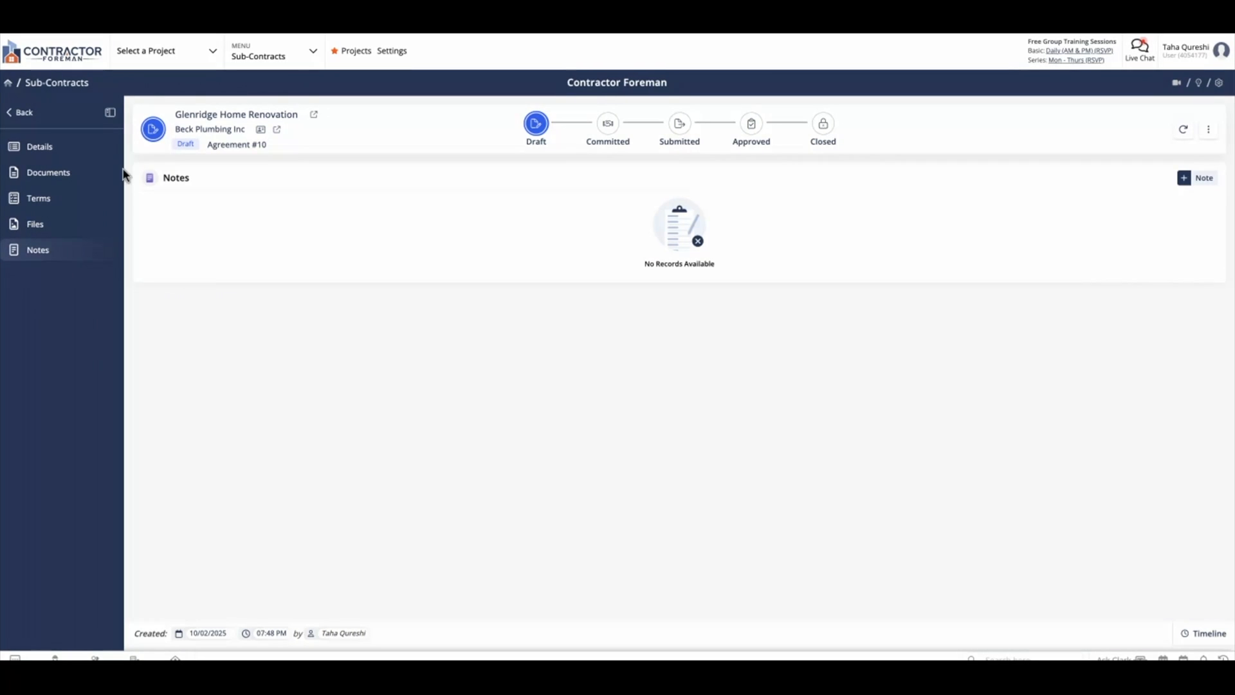
left_click(40, 147)
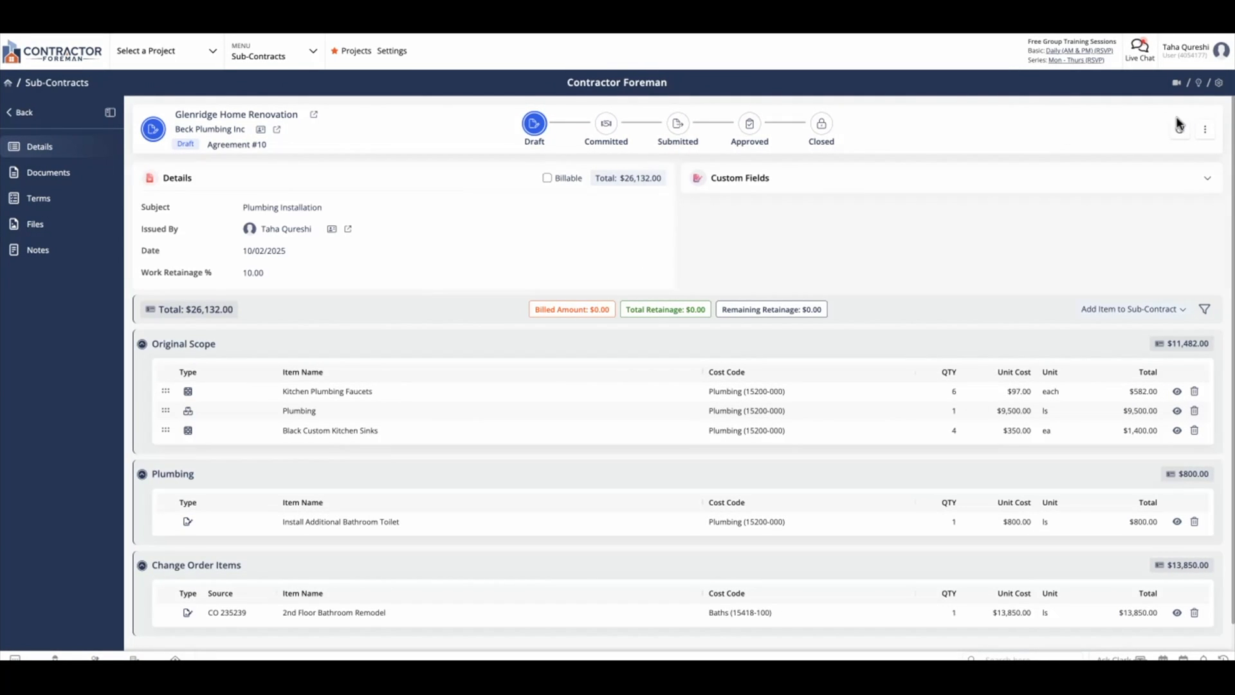
Preview the sub-contract's PDF with the Items w/Details template and look through both pages.
left_click(1208, 131)
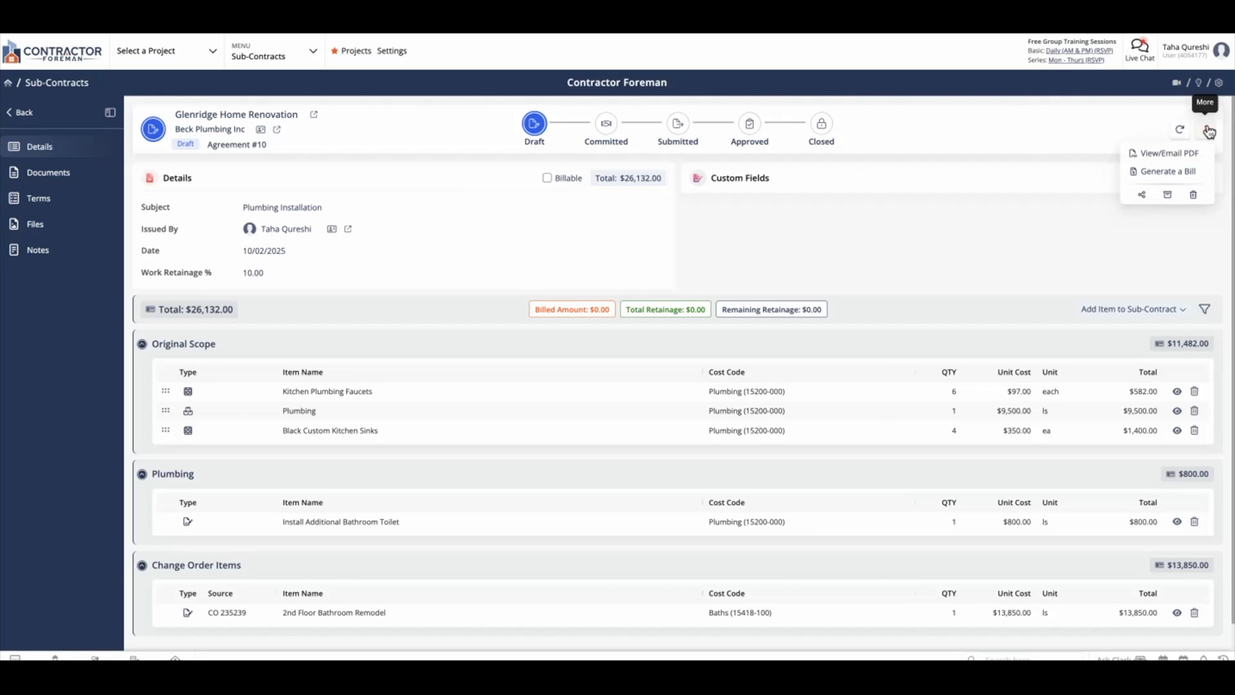
left_click(1170, 153)
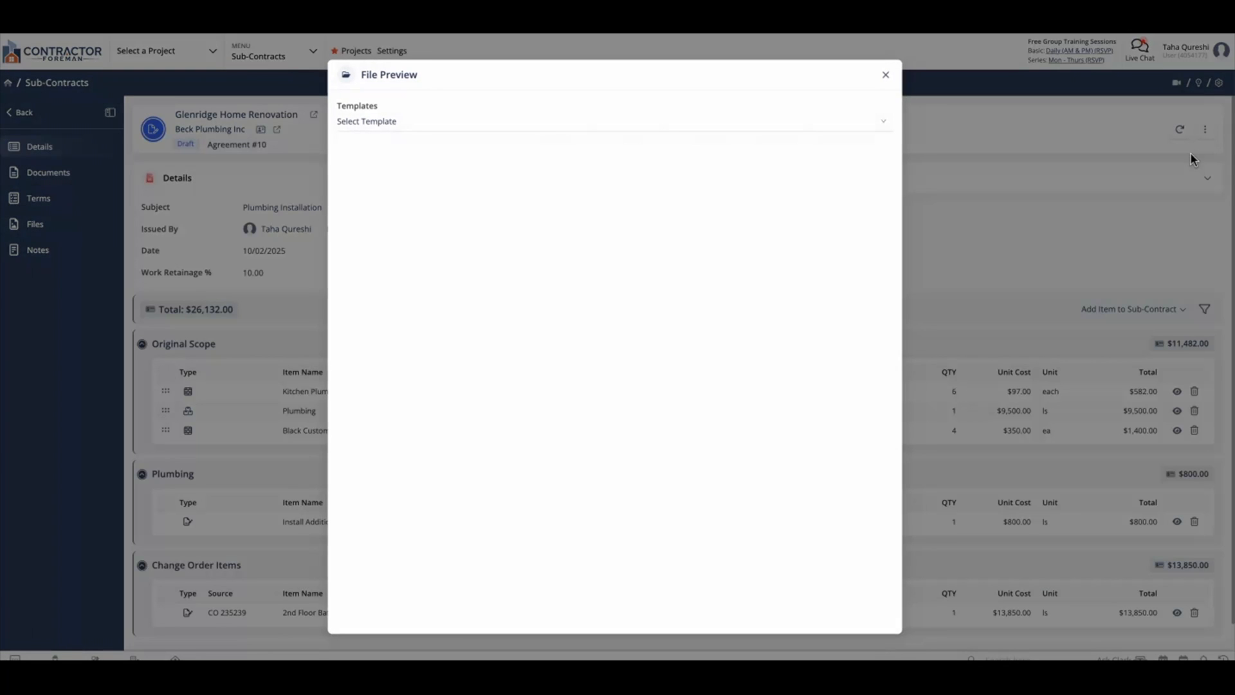
left_click(664, 132)
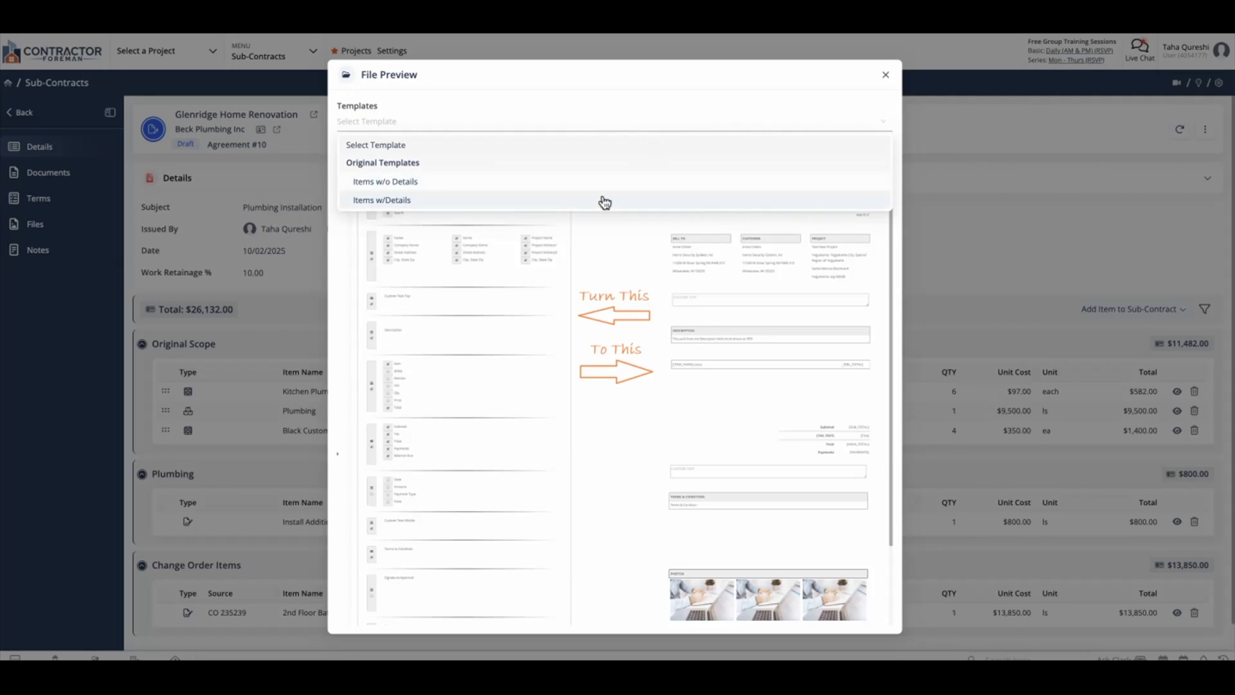
left_click(464, 201)
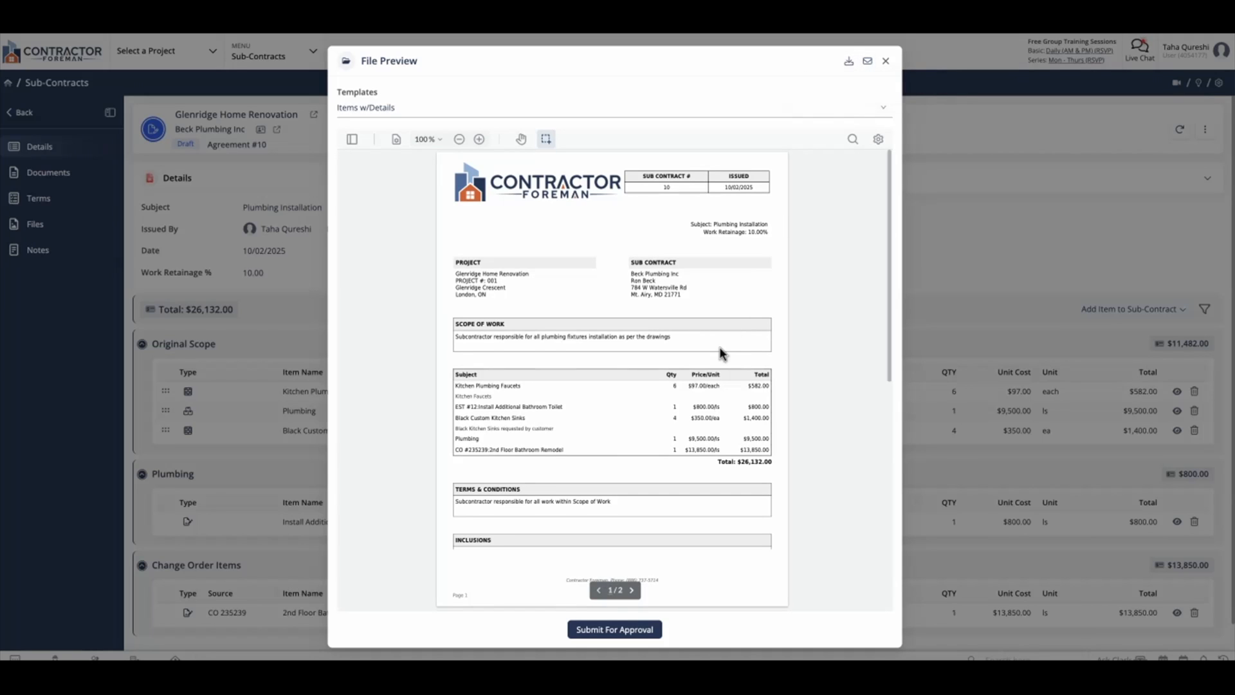
scroll(618, 380, "down", 6)
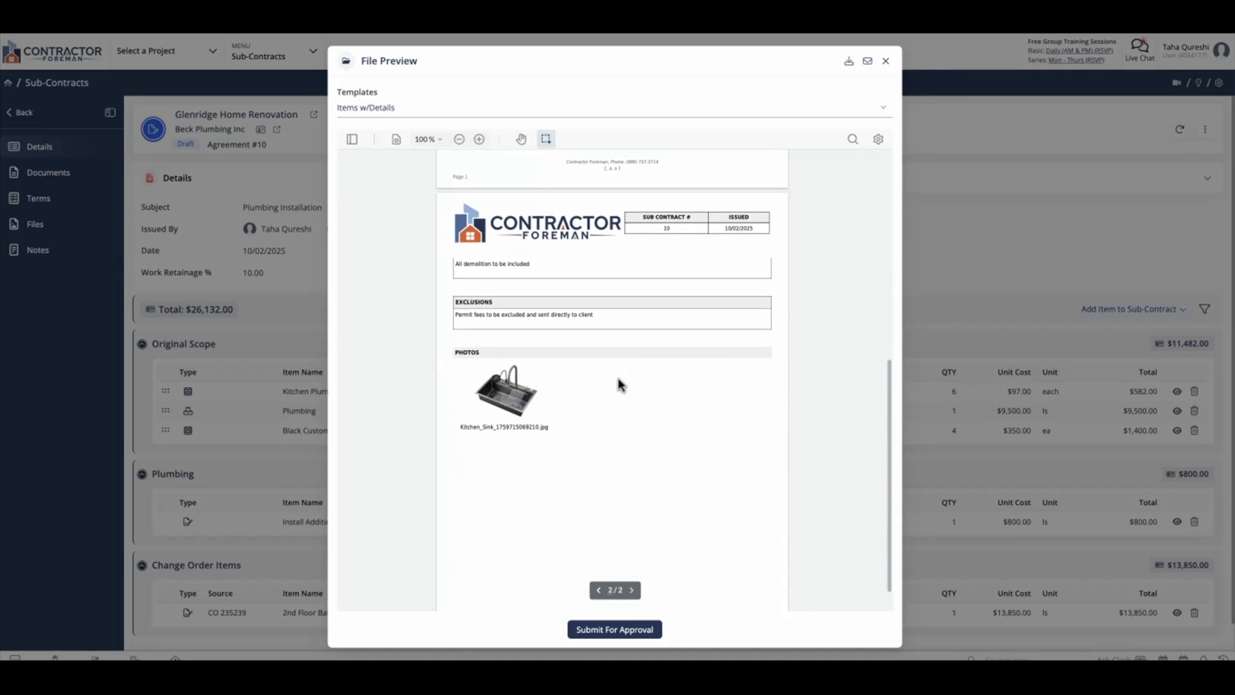
scroll(600, 396, "up", 2)
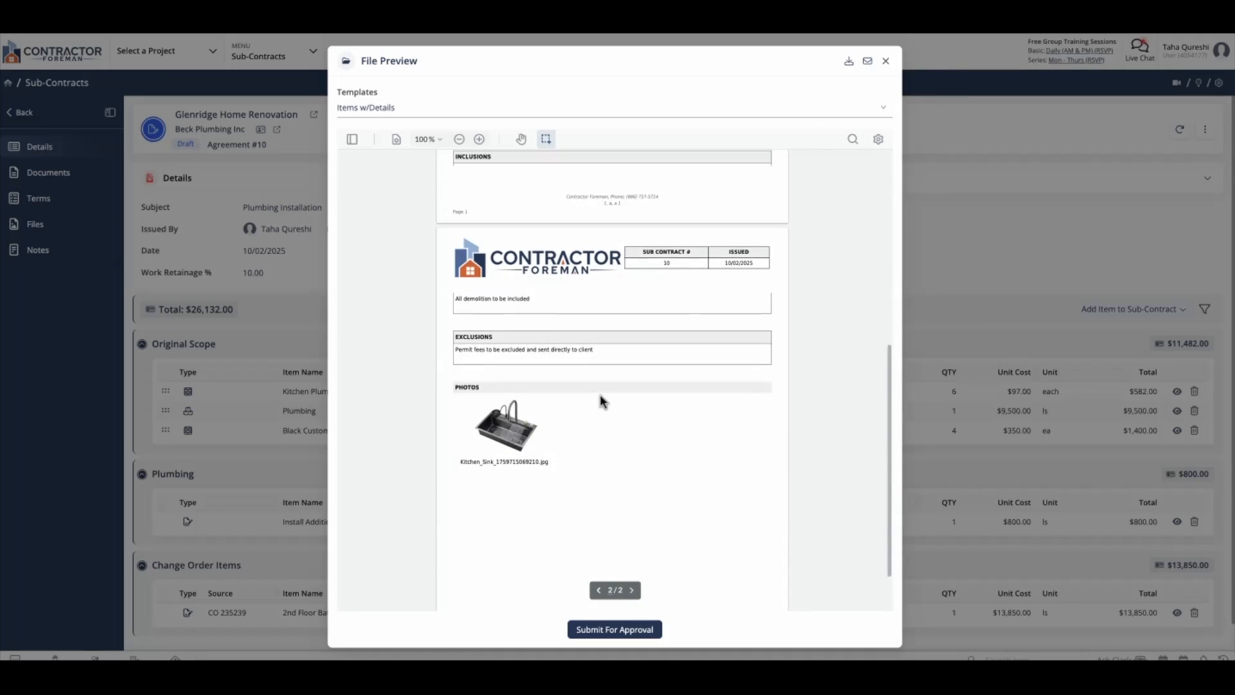
scroll(600, 396, "up", 6)
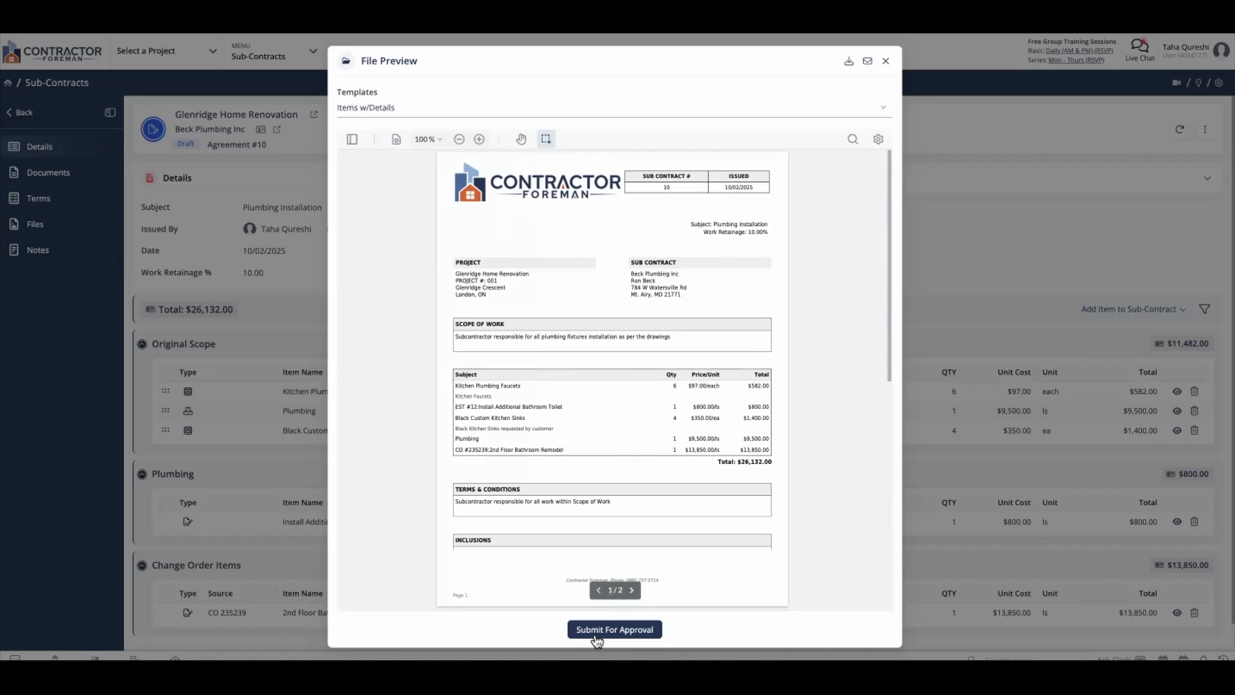
Submit the sub-contract for approval with the prefilled subject and an empty message.
left_click(597, 634)
left_click(590, 373)
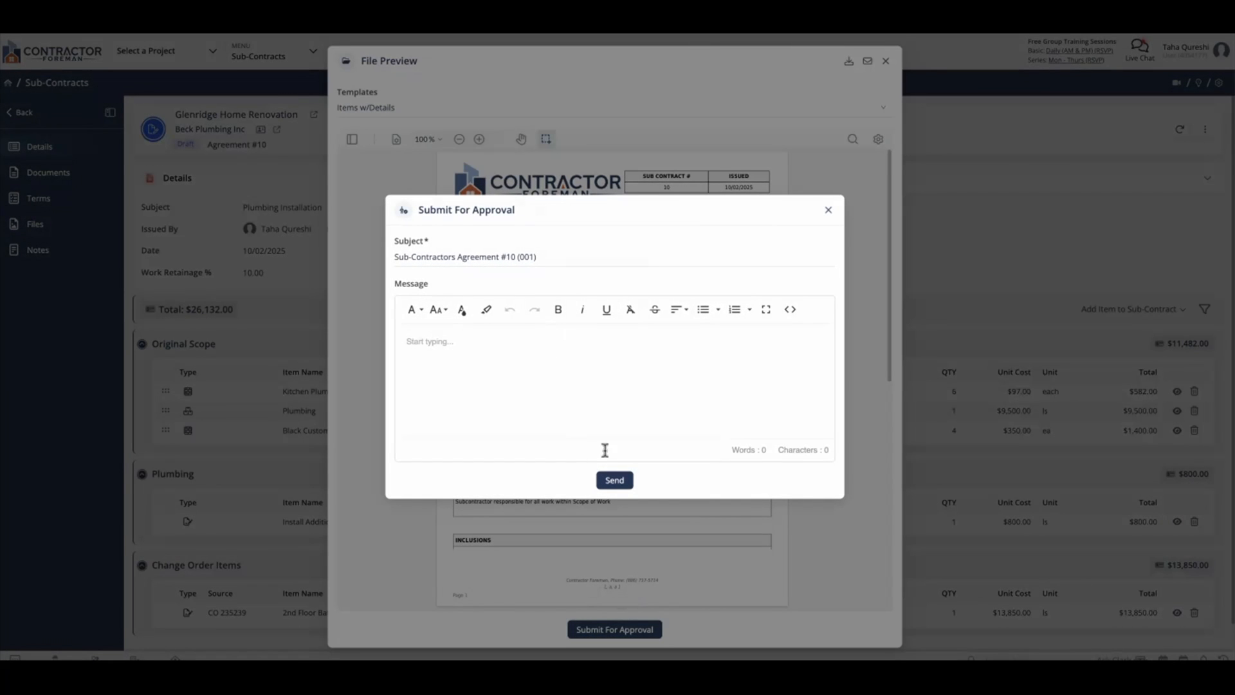
left_click(622, 484)
left_click(588, 374)
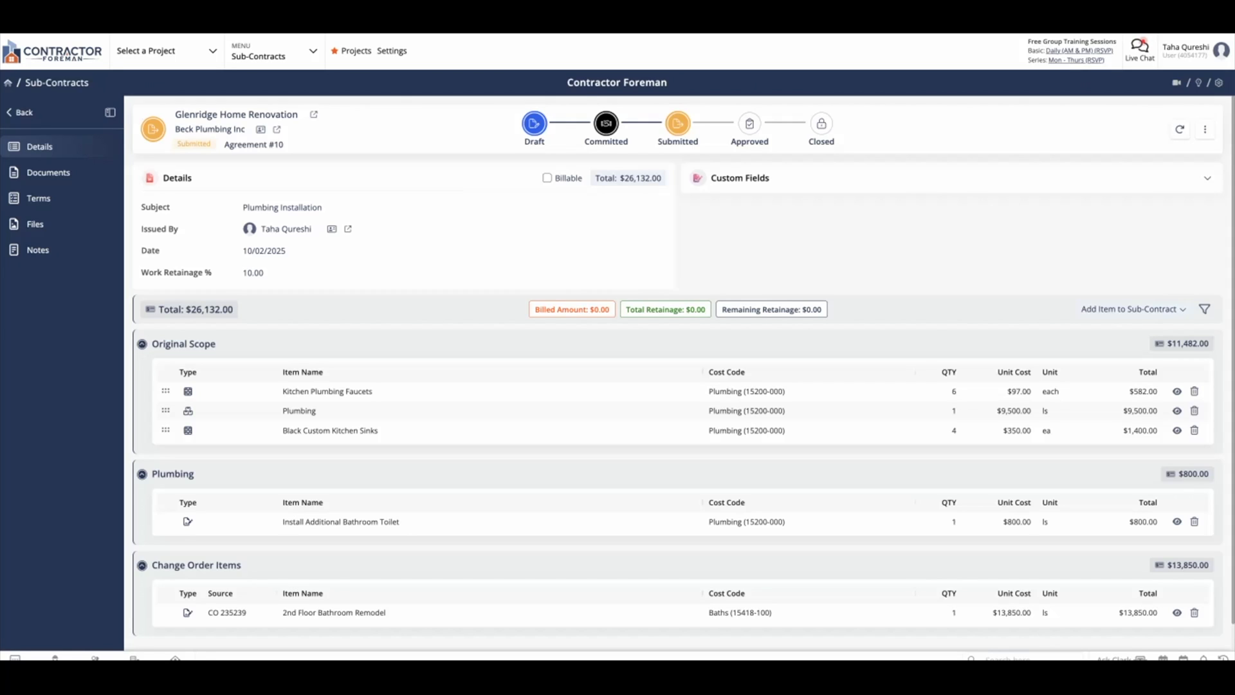
Review the full sub-contract approval document, from the project details and items through the terms, inclusions, exclusions and photos.
left_click_drag(476, 141, 480, 128)
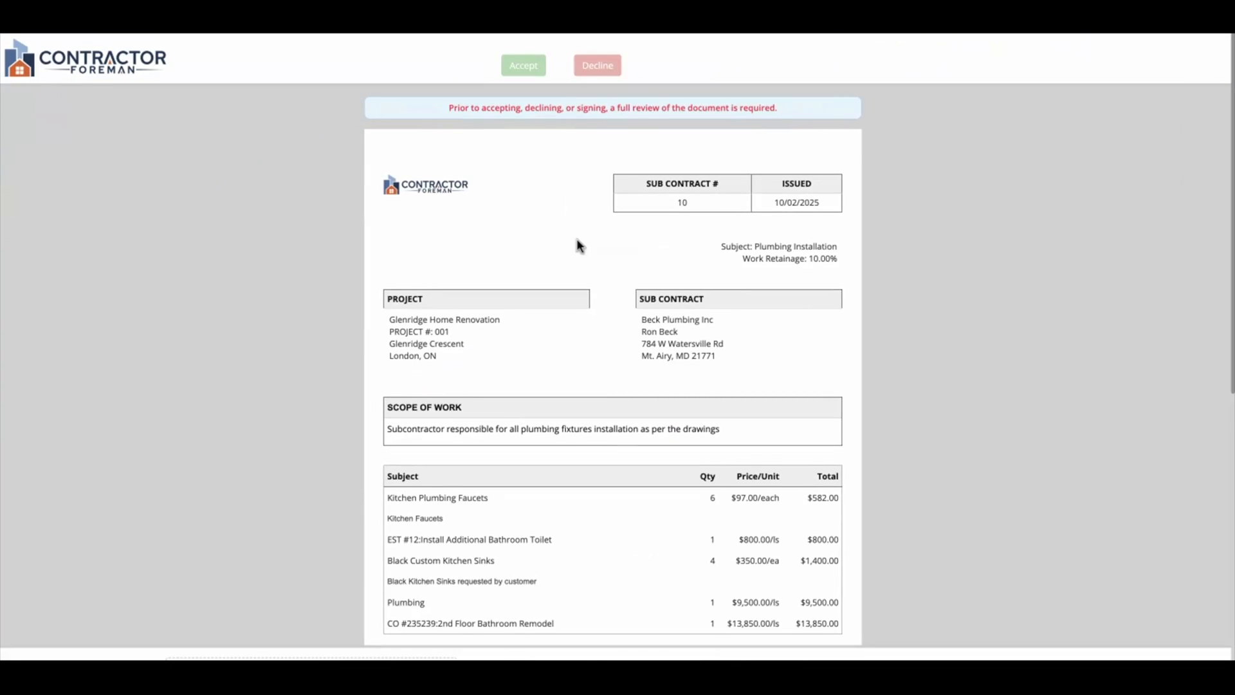
scroll(577, 240, "down", 3)
scroll(577, 240, "up", 4)
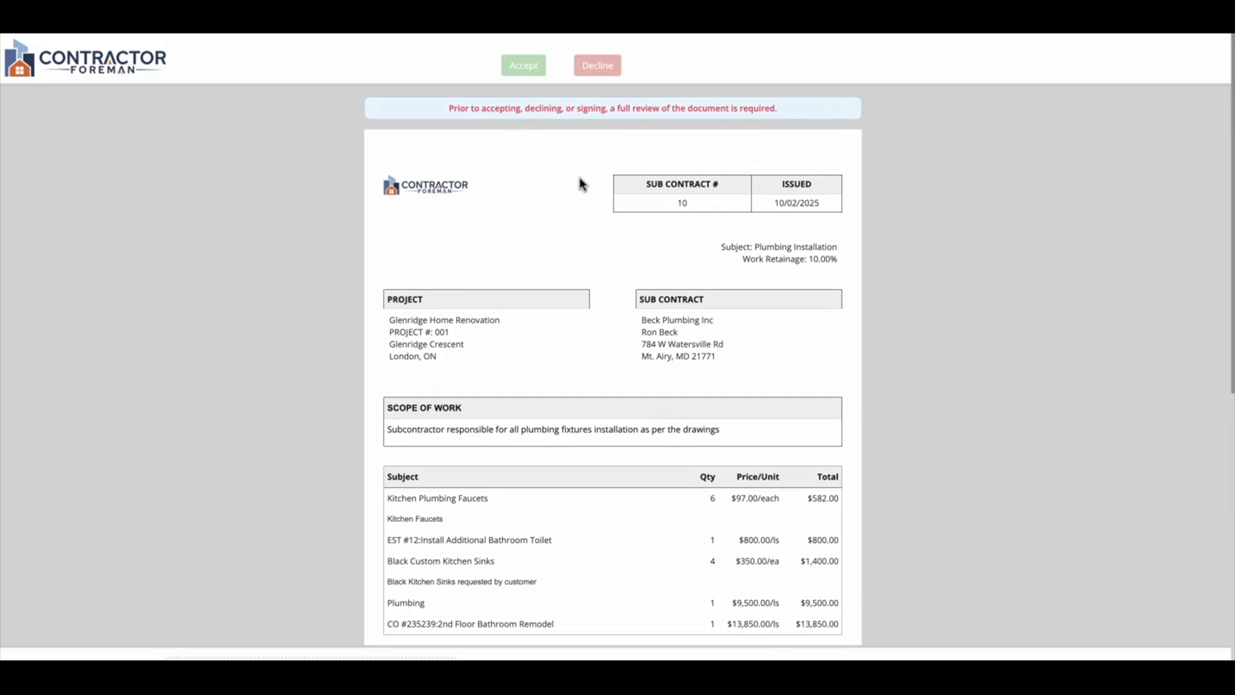
scroll(569, 229, "down", 1)
scroll(568, 229, "down", 1)
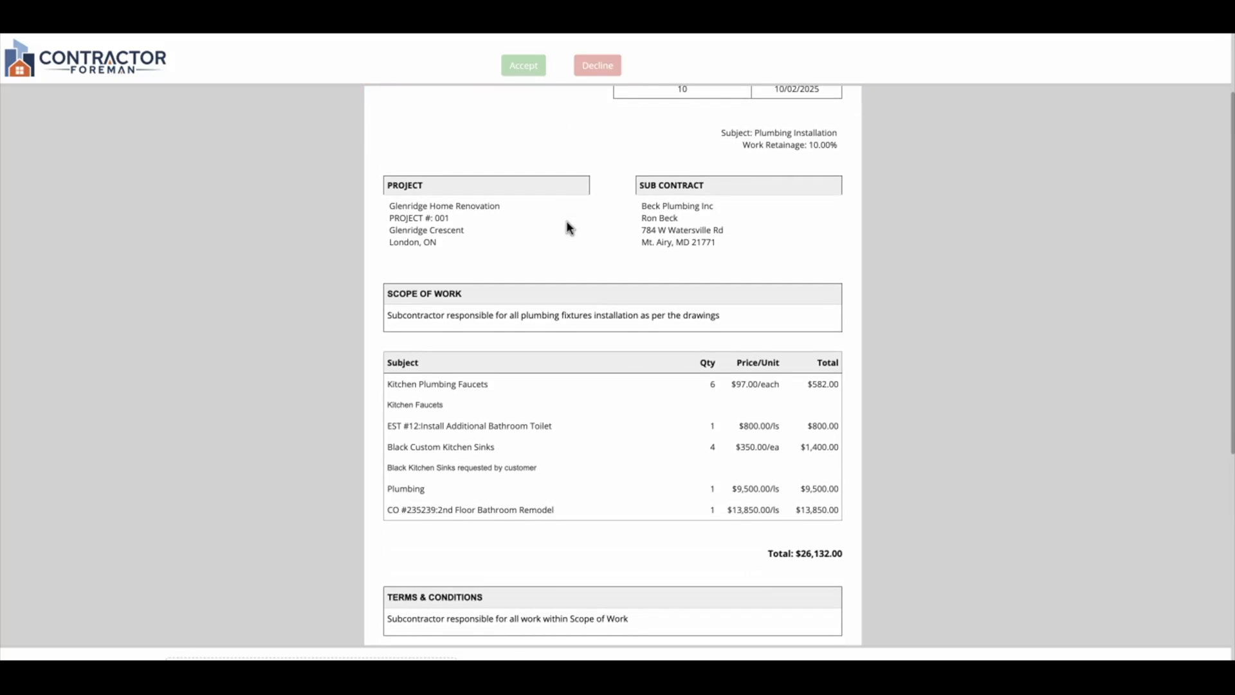
scroll(514, 270, "up", 1)
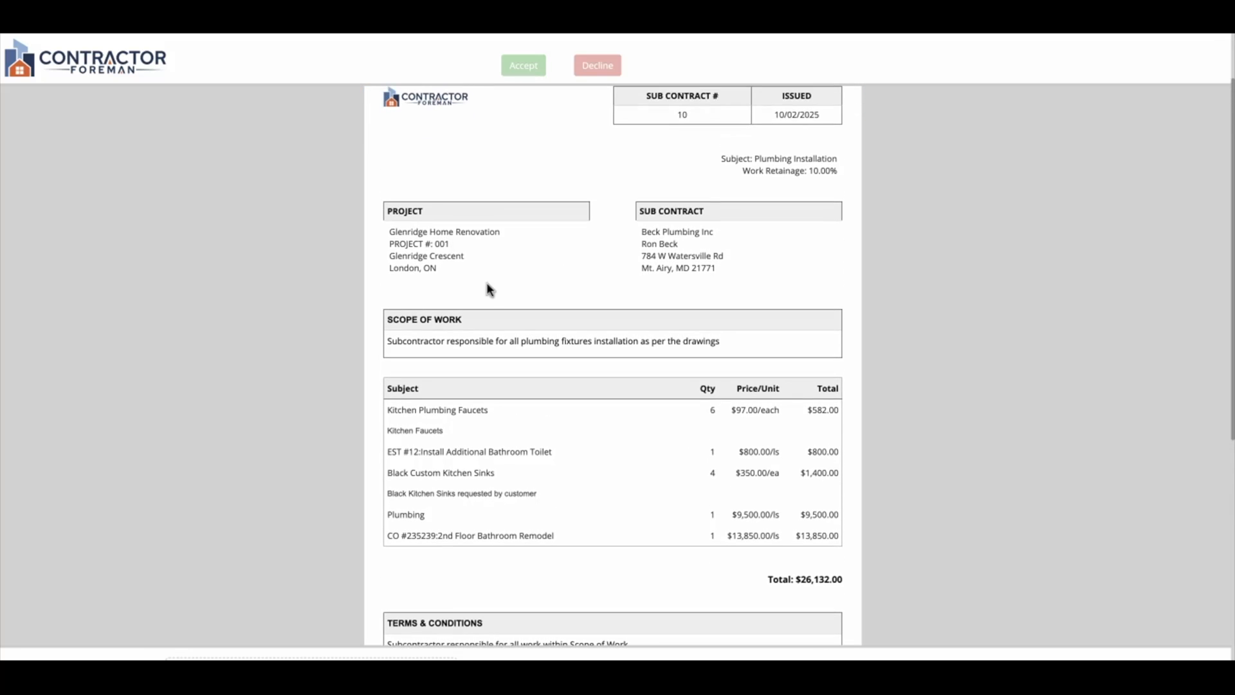
scroll(502, 347, "down", 2)
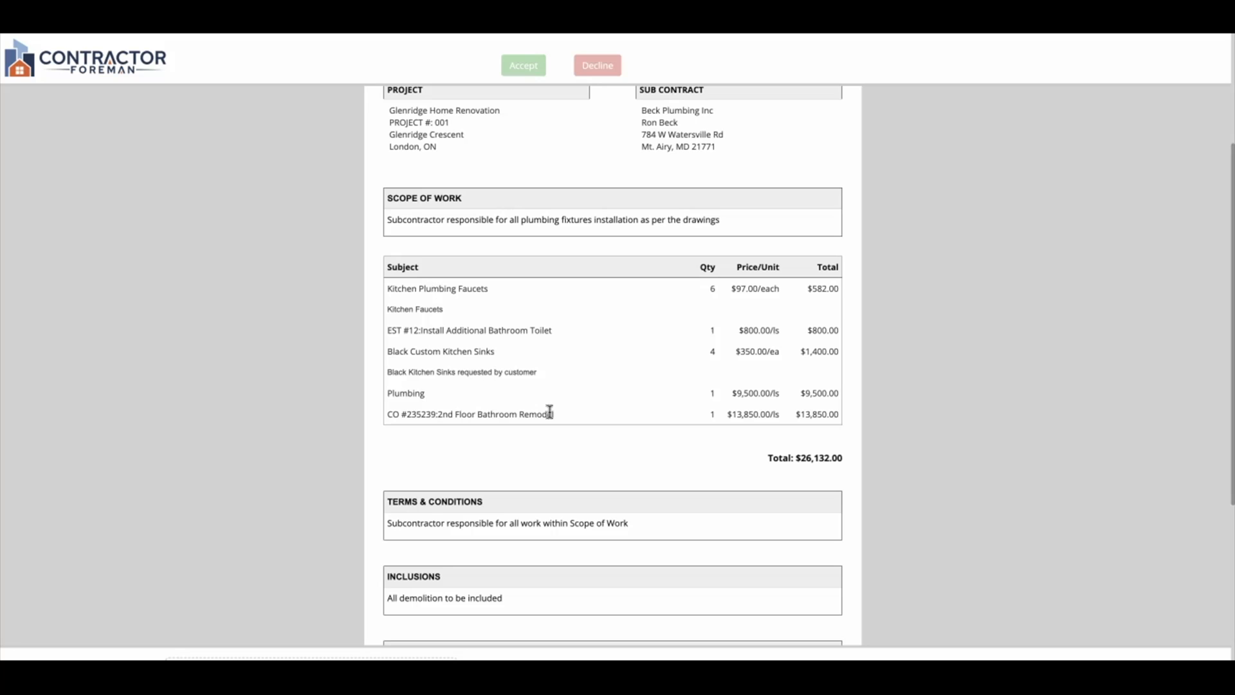
scroll(505, 398, "down", 3)
scroll(466, 399, "down", 3)
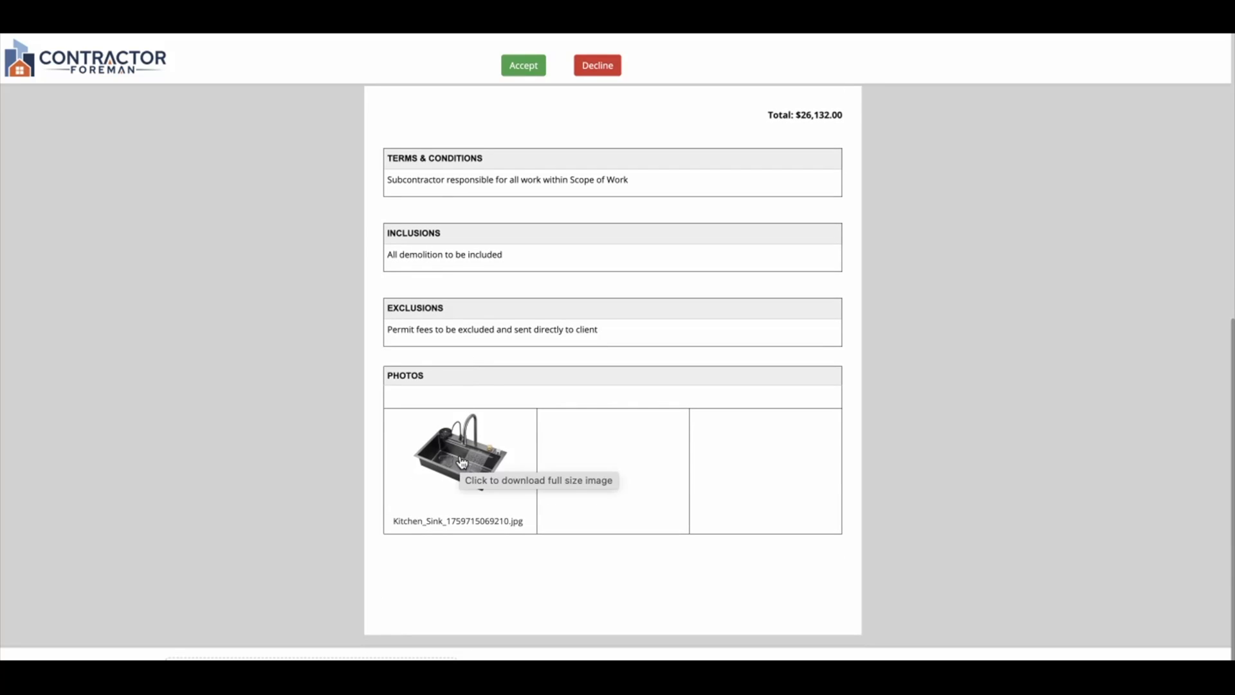
scroll(345, 586, "down", 1)
Accept the sub-contract with a drawn signature, and refresh its record in Contractor Foreman.
left_click(523, 66)
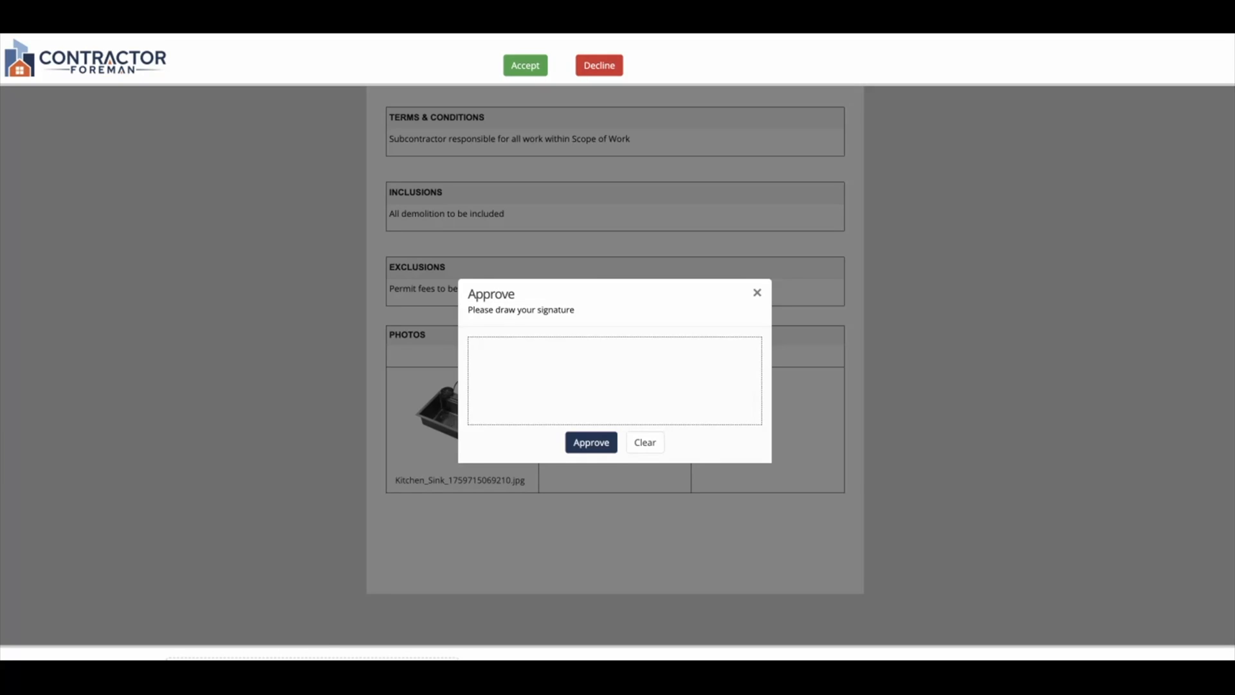
mouse_move(514, 381)
left_mouse_down()
mouse_move(491, 381)
mouse_move(643, 359)
mouse_move(582, 372)
mouse_move(572, 400)
mouse_move(656, 367)
mouse_move(684, 390)
left_mouse_up()
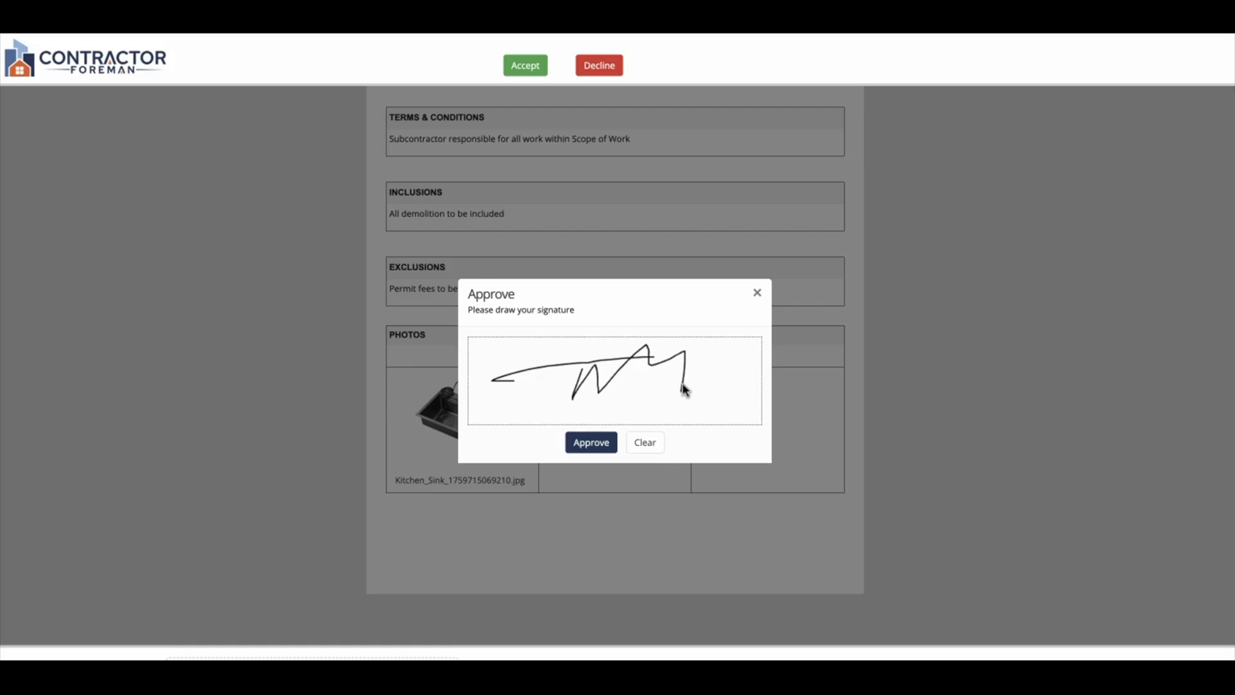
left_click(590, 443)
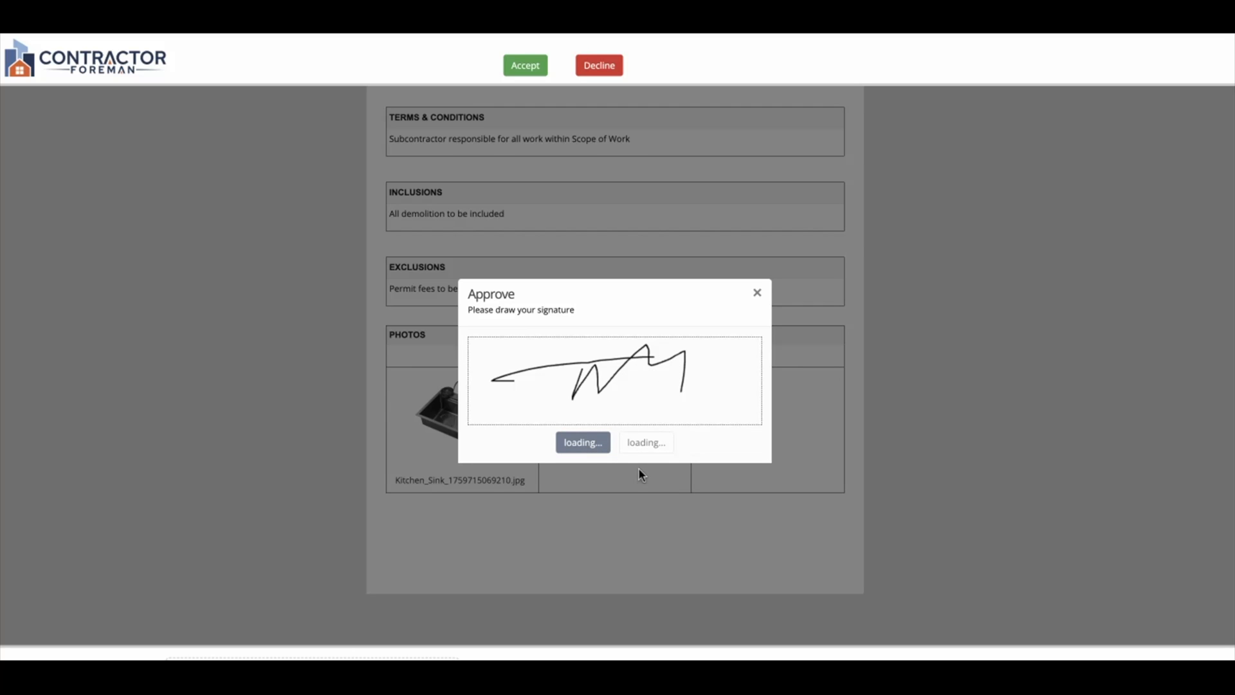
left_click(614, 459)
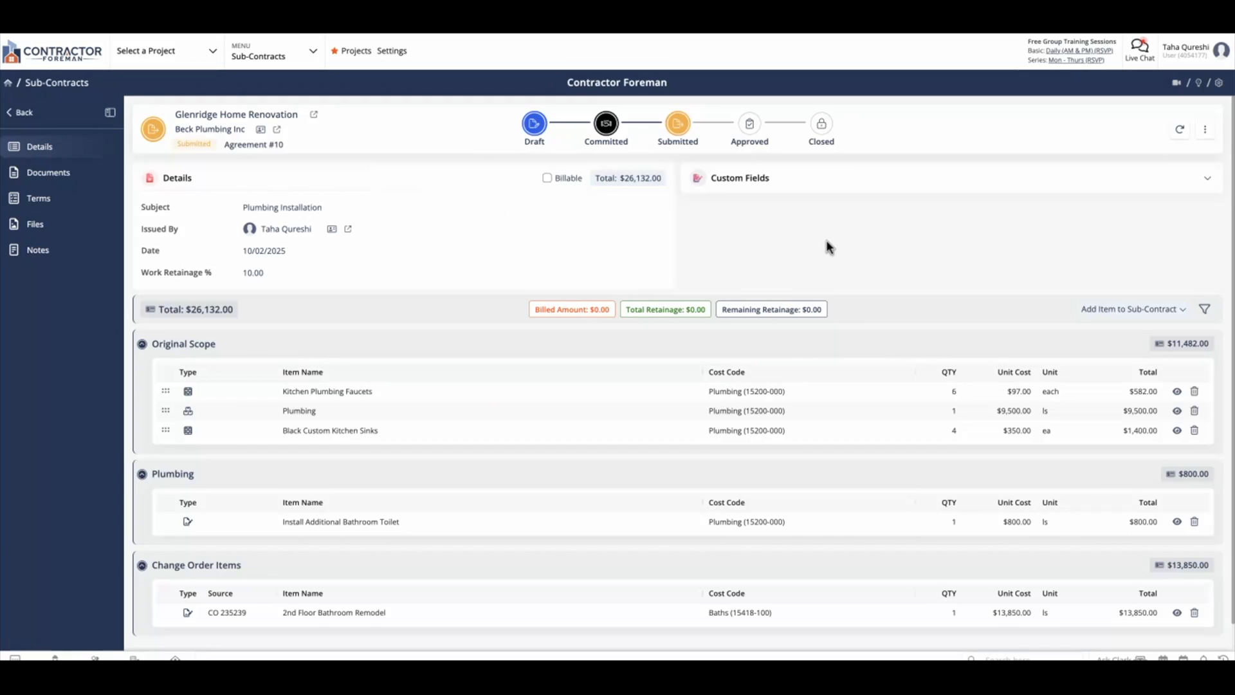
left_click(1180, 130)
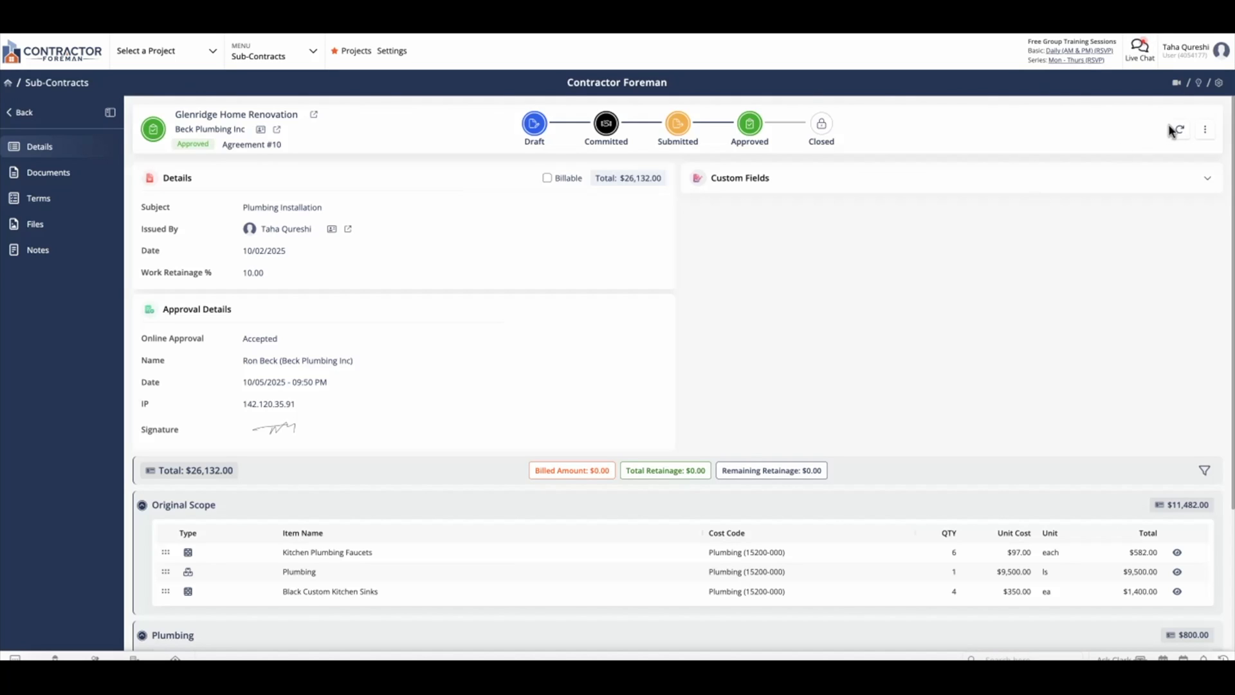
Generate a bill from the sub-contract for 20% of Kitchen Plumbing Faucets and 0% of each of the other four items.
left_click(1205, 132)
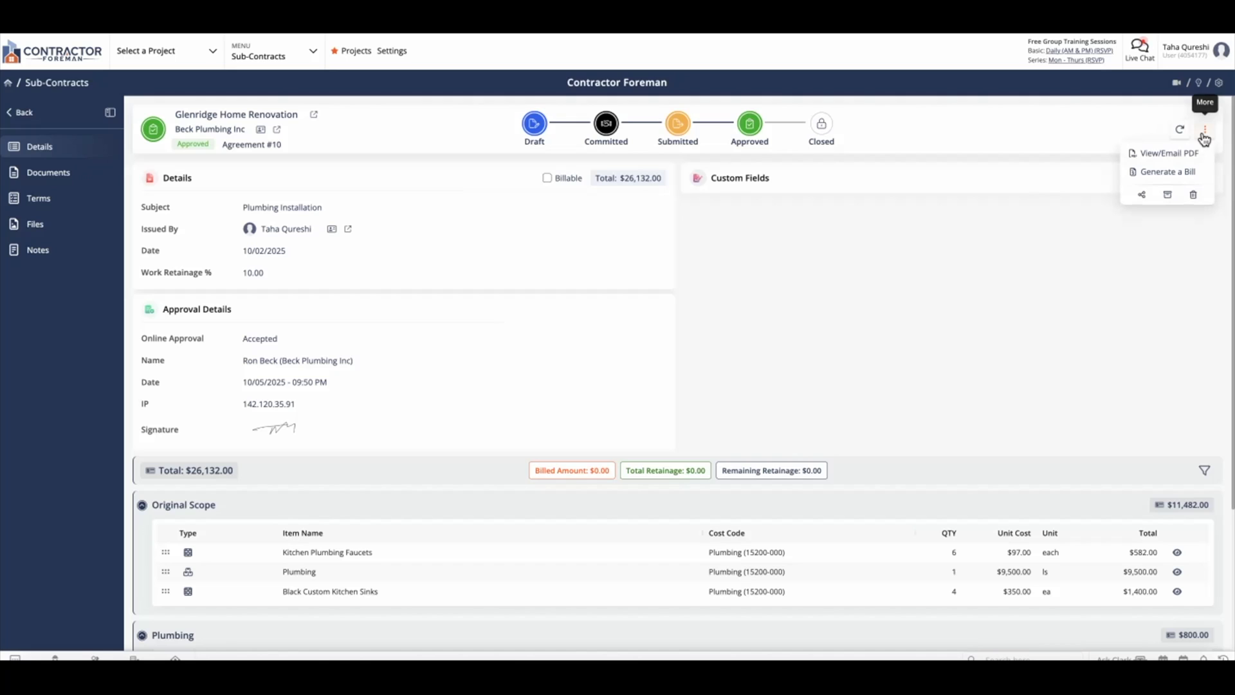
left_click(1168, 172)
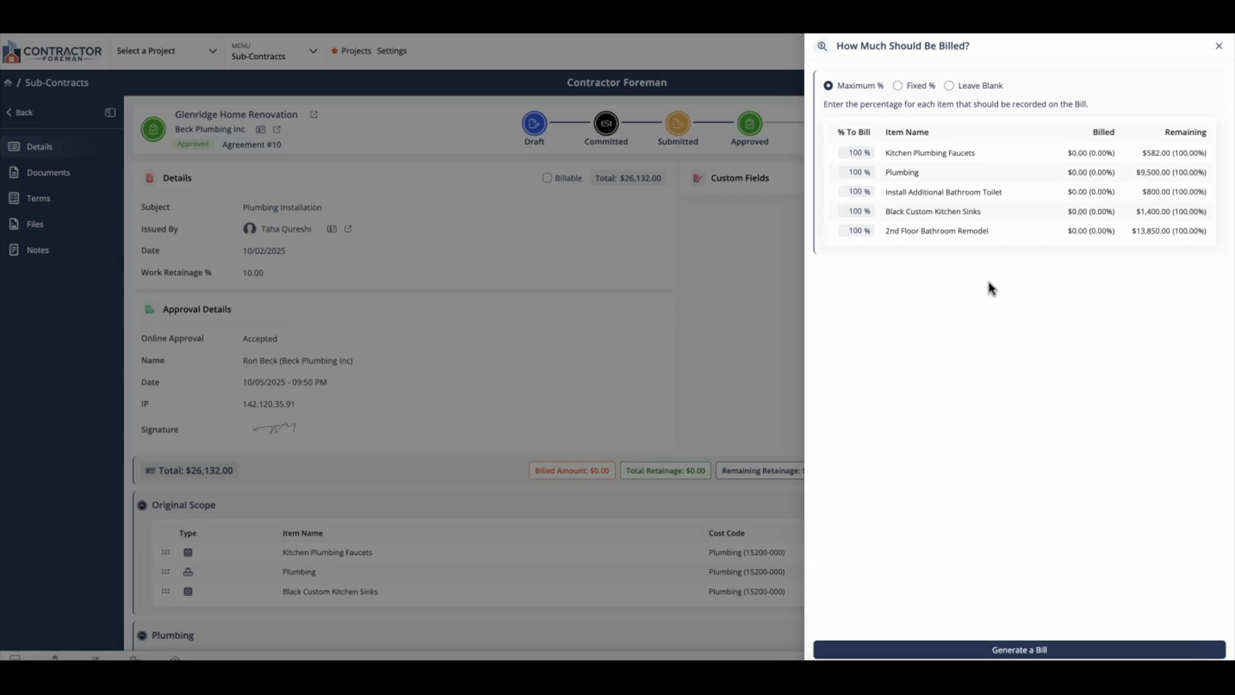
double_click(857, 151)
type("20")
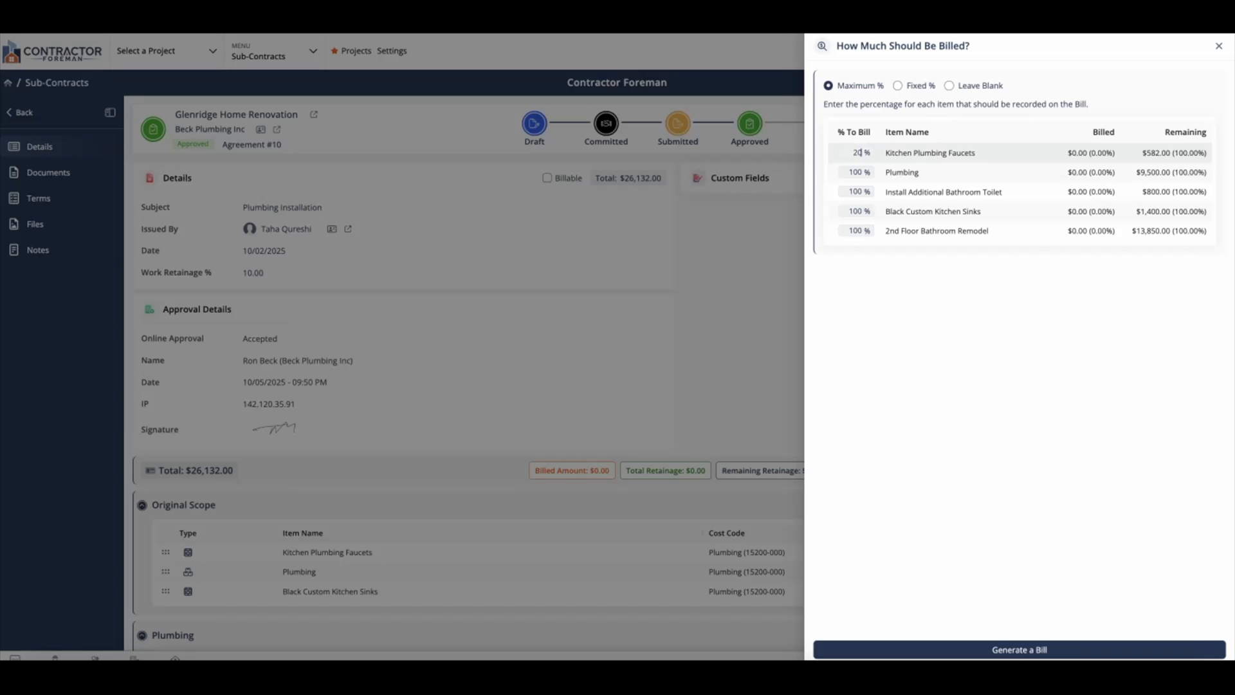
double_click(855, 172)
type("0")
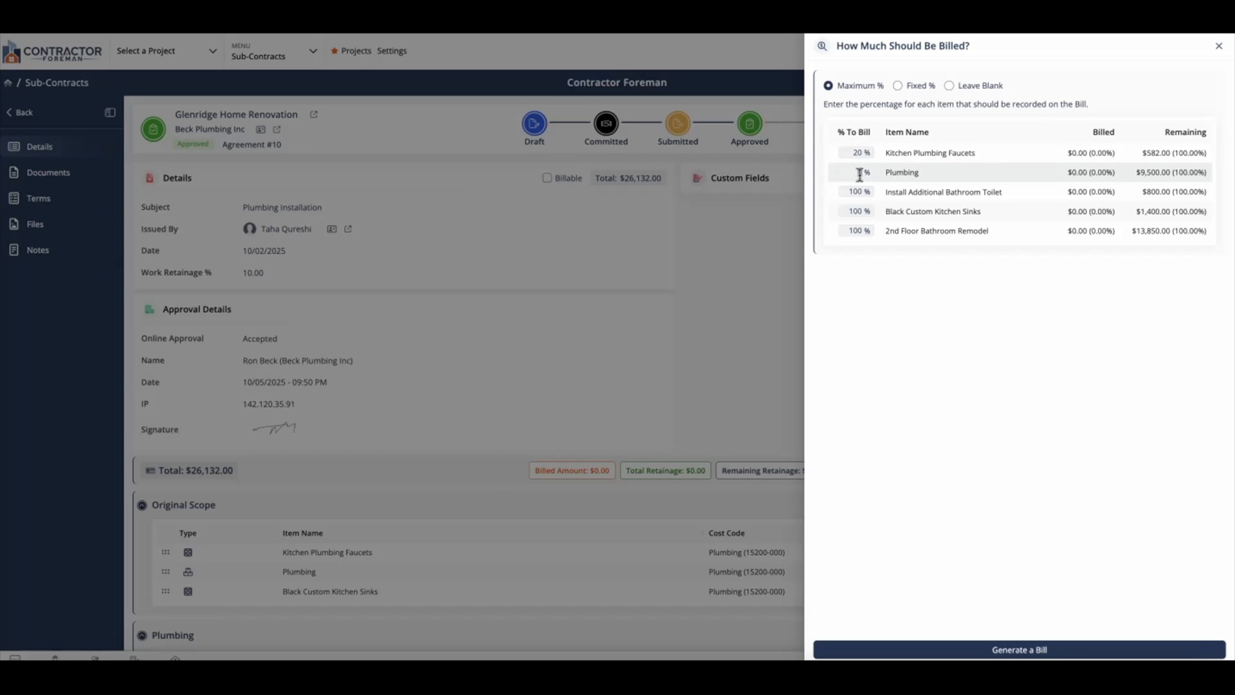
double_click(858, 192)
type("0")
double_click(861, 211)
type("0")
double_click(861, 230)
type("0")
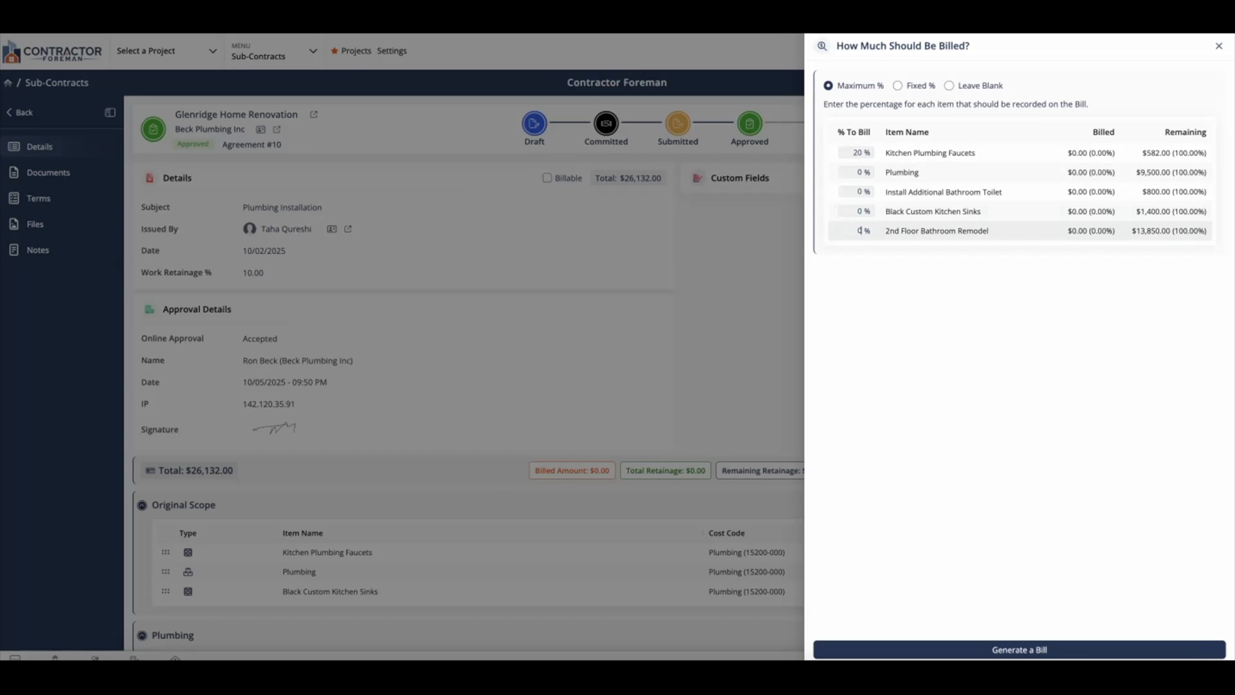
left_click(984, 652)
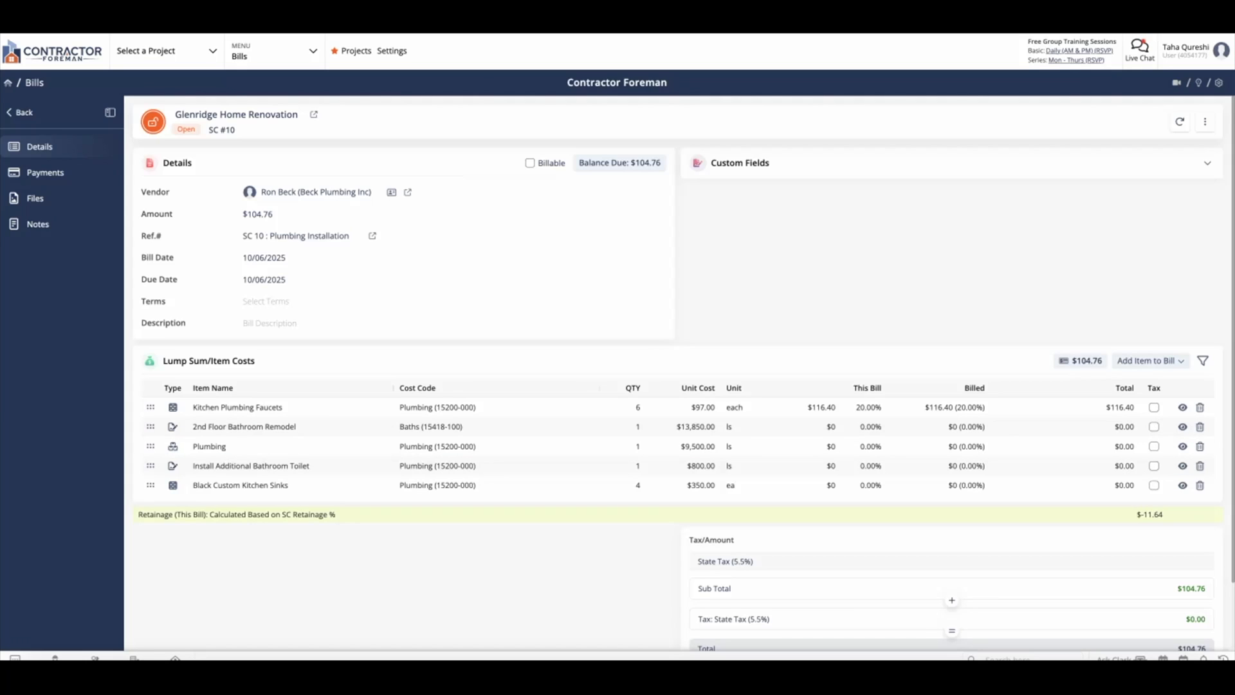
Return to the sub-contract and view the bills associated with it among its documents.
left_click(258, 13)
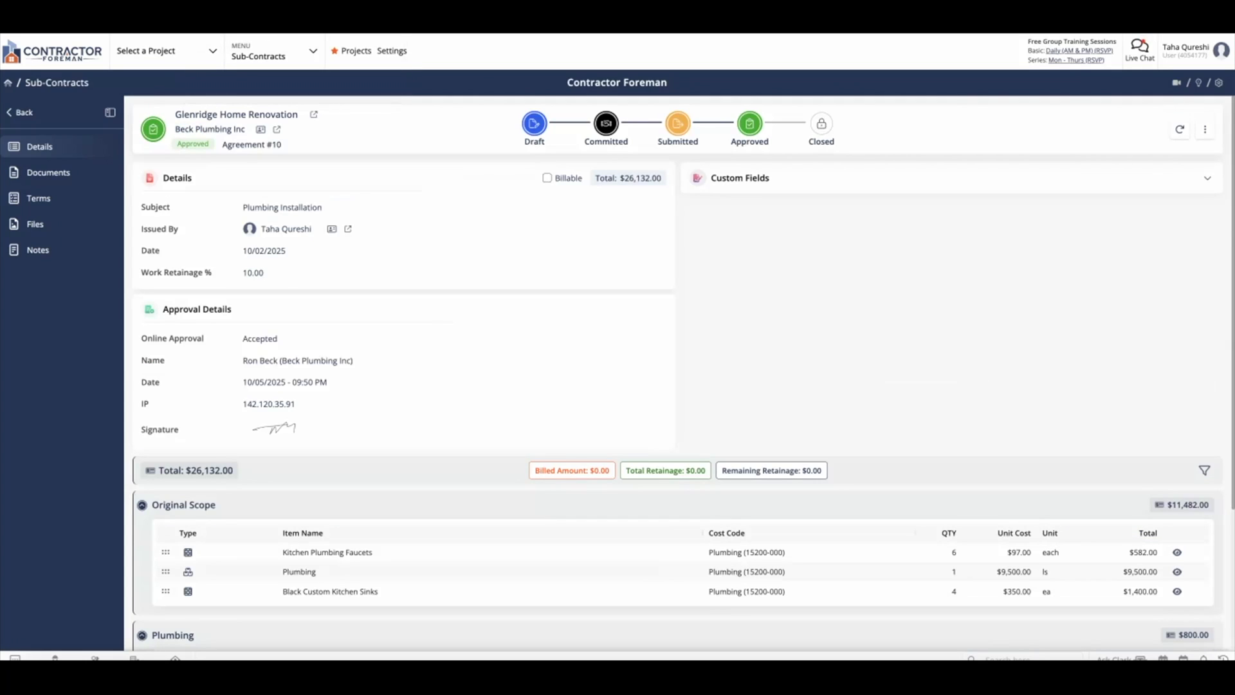
left_click(71, 175)
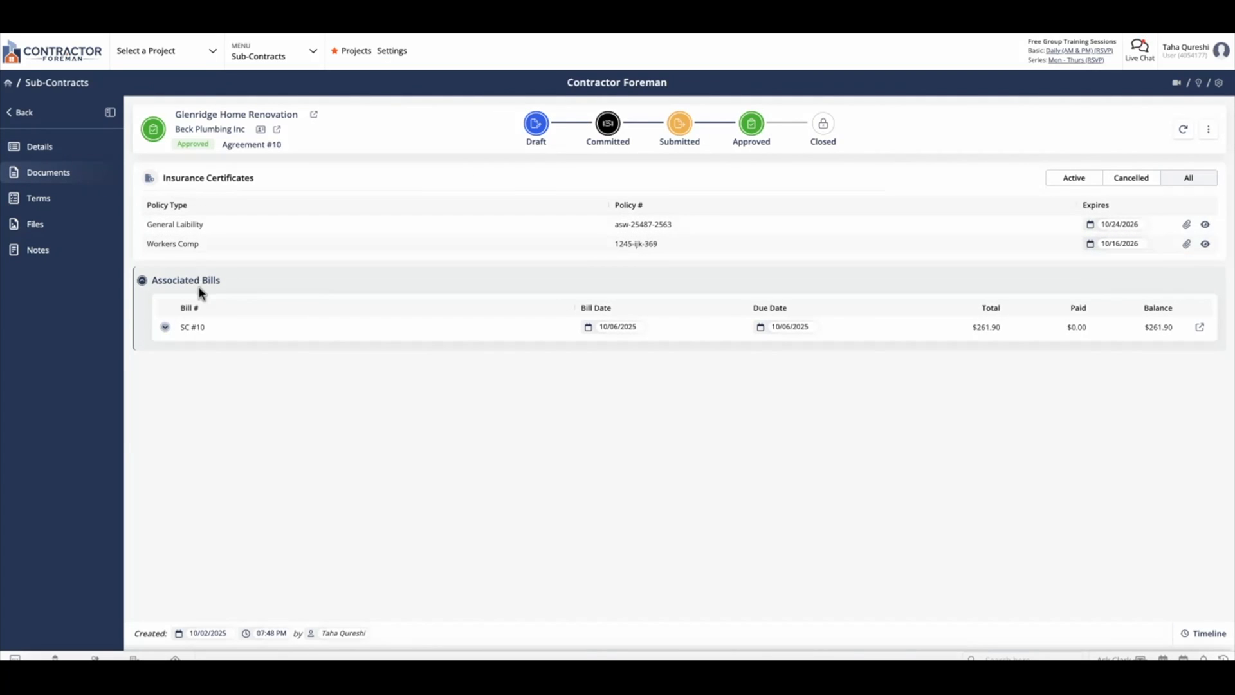